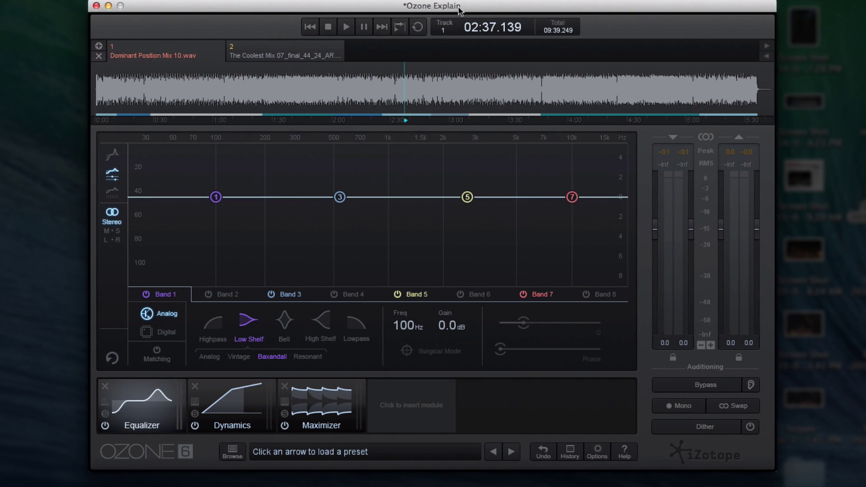
On the second track, The Coolest Mix 07, add a fade-in ending just before the playhead and a fade-out starting shortly after 3:20
{"action": "left_click", "coordinate": [300, 58]}
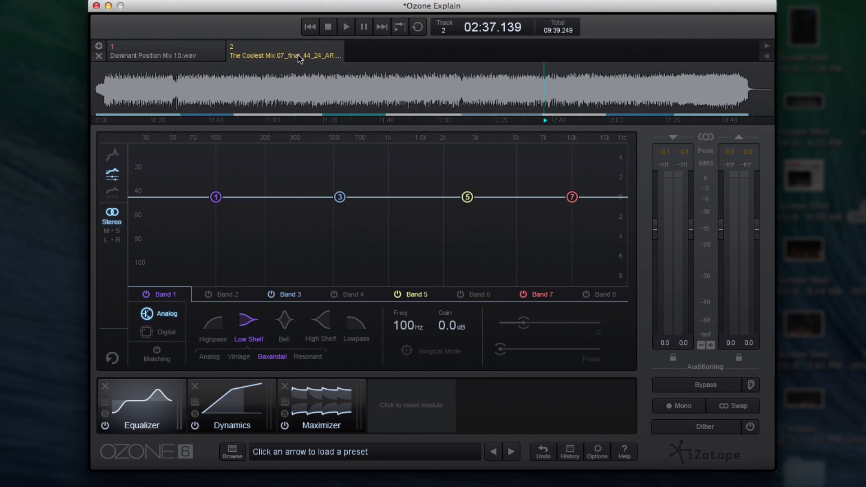
{"action": "left_click", "coordinate": [184, 56]}
{"action": "left_click", "coordinate": [273, 50]}
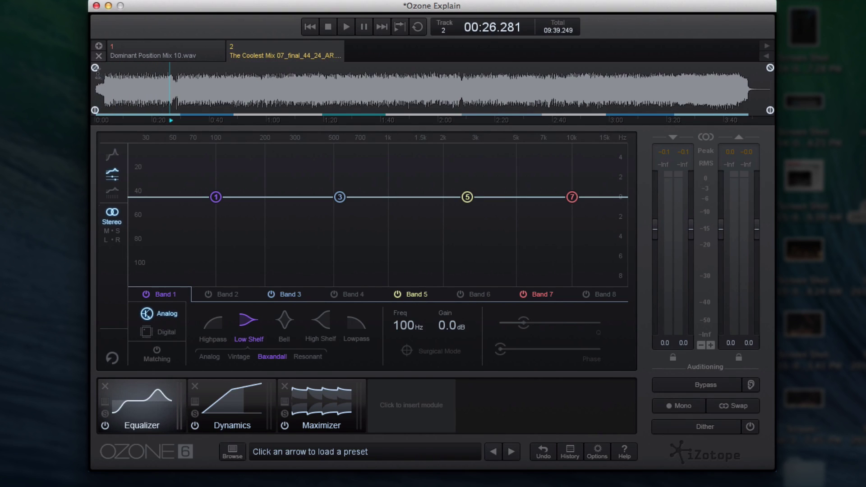
{"action": "left_click_drag", "start_coordinate": [94, 67], "coordinate": [163, 68]}
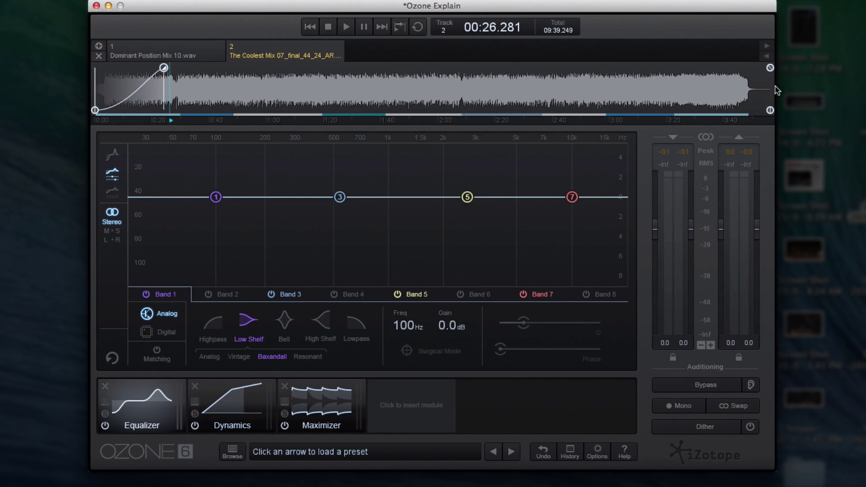
{"action": "left_click_drag", "start_coordinate": [770, 68], "coordinate": [687, 68]}
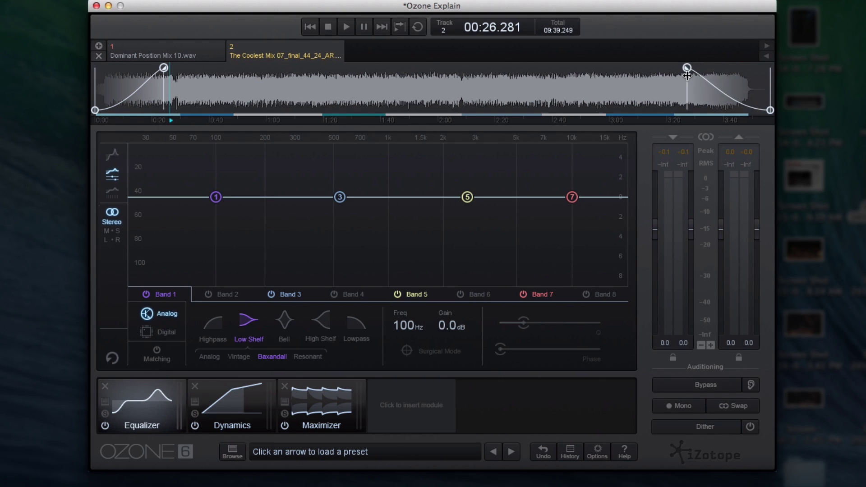
Cycle the fade-out curve through Linear, Cosine and Equal power, and move the start of the fade slightly earlier
{"action": "right_click", "coordinate": [719, 81]}
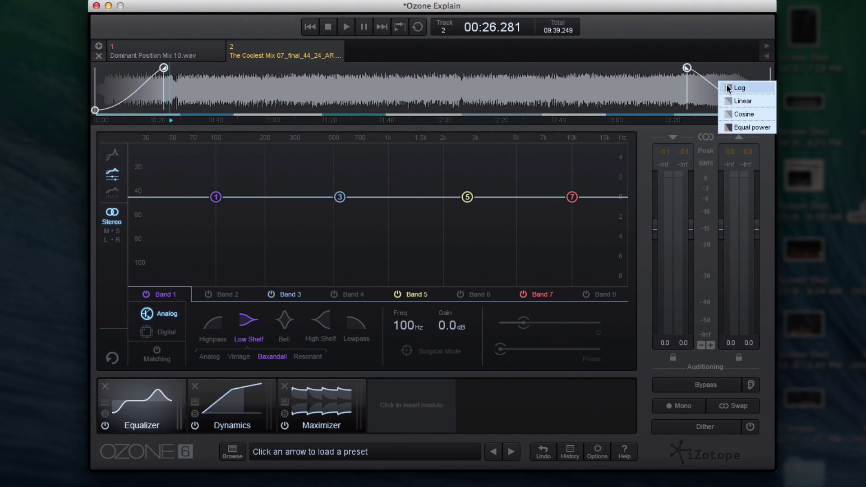
{"action": "left_click", "coordinate": [728, 101]}
{"action": "right_click", "coordinate": [715, 92]}
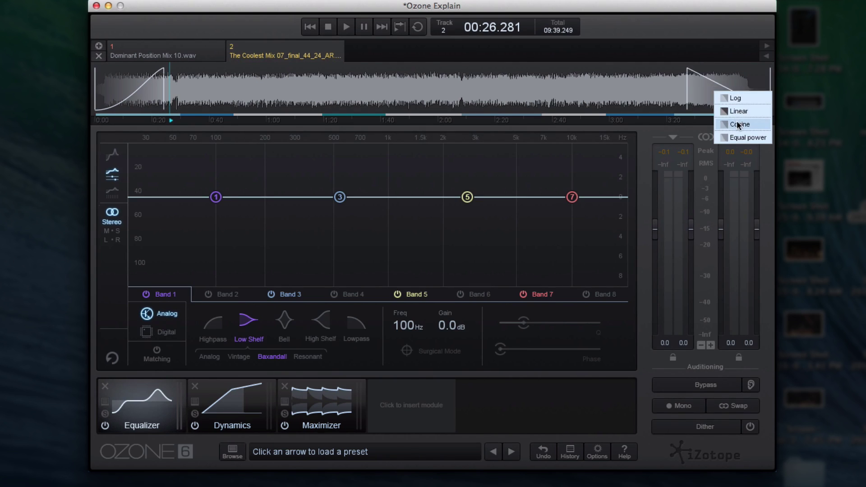
{"action": "left_click", "coordinate": [738, 125]}
{"action": "right_click", "coordinate": [717, 91]}
{"action": "left_click", "coordinate": [737, 137]}
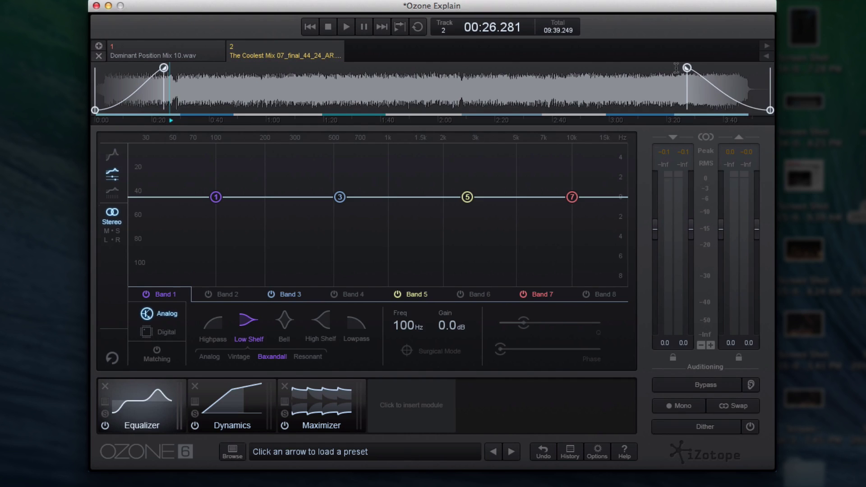
{"action": "mouse_move", "coordinate": [687, 68]}
{"action": "left_mouse_down"}
{"action": "mouse_move", "coordinate": [637, 69]}
{"action": "mouse_move", "coordinate": [725, 69]}
{"action": "mouse_move", "coordinate": [677, 73]}
{"action": "left_mouse_up"}
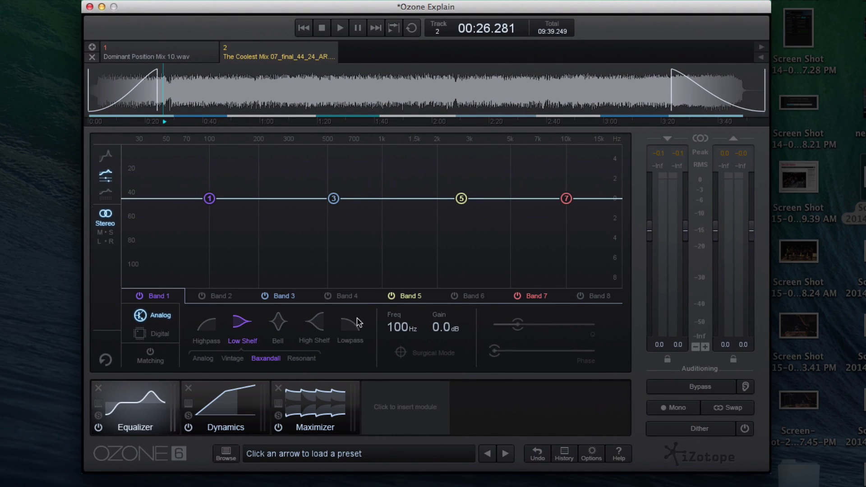
Add the UAD Ampex ATR-102 plug-in to the signal chain after the Maximizer and close its window
{"action": "left_click", "coordinate": [303, 408]}
{"action": "left_click", "coordinate": [226, 407]}
{"action": "left_click", "coordinate": [163, 409]}
{"action": "left_click", "coordinate": [408, 408]}
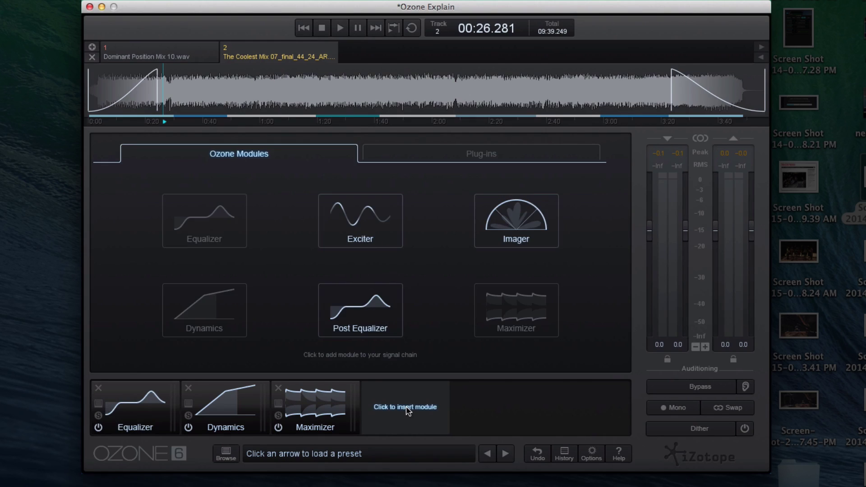
{"action": "left_click", "coordinate": [448, 155]}
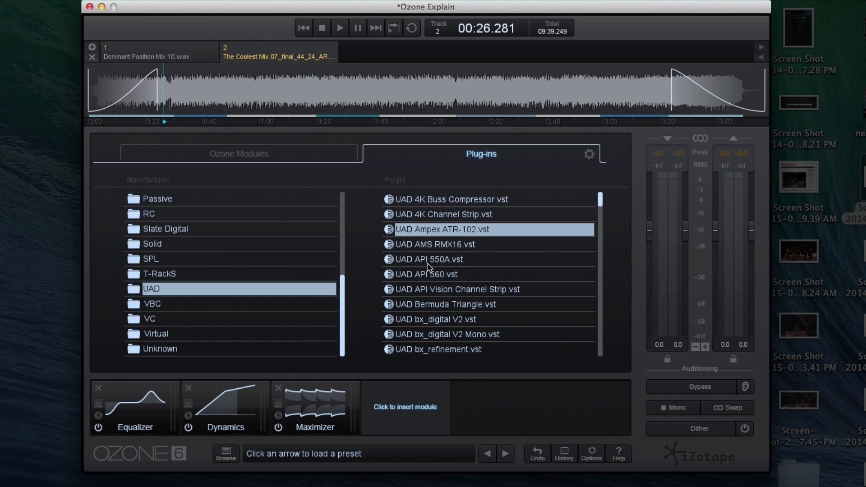
{"action": "double_click", "coordinate": [451, 235]}
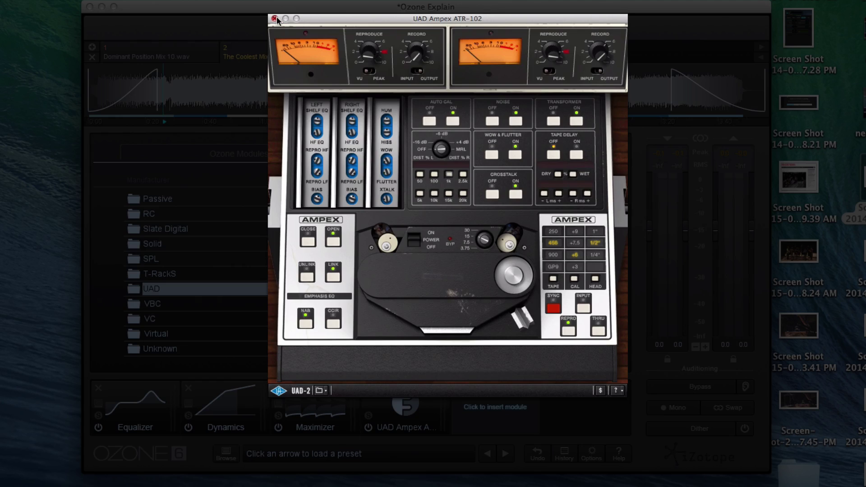
{"action": "left_click", "coordinate": [275, 19]}
{"action": "left_click_drag", "start_coordinate": [403, 399], "coordinate": [422, 413]}
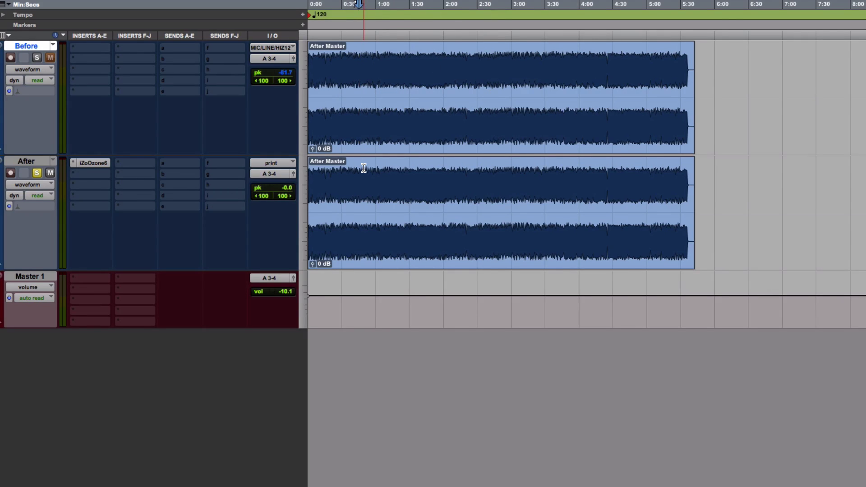
Place the edit cursor at about 0:36 on the After track and check the Maximizer settings of its Ozone 6 insert
{"action": "left_click", "coordinate": [349, 184]}
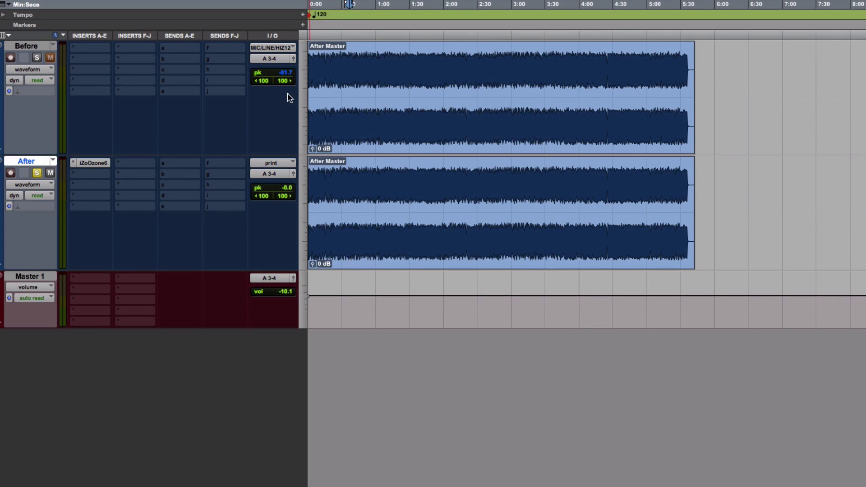
{"action": "left_click", "coordinate": [46, 47]}
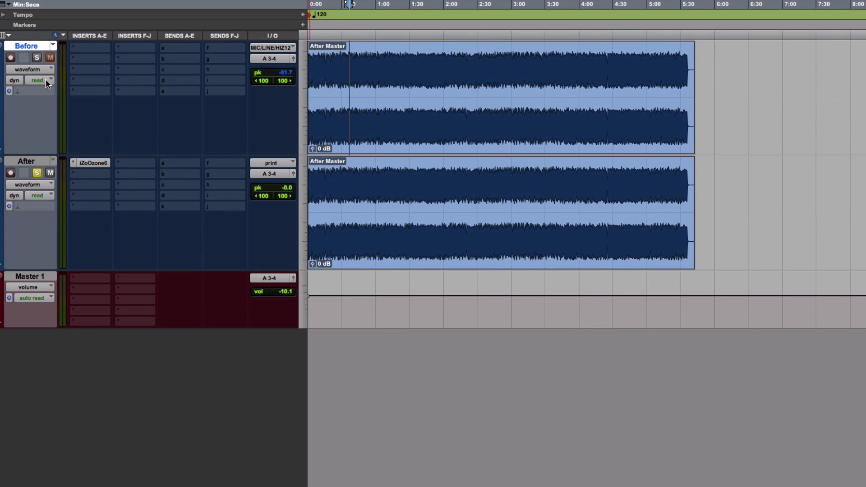
{"action": "left_click", "coordinate": [45, 157]}
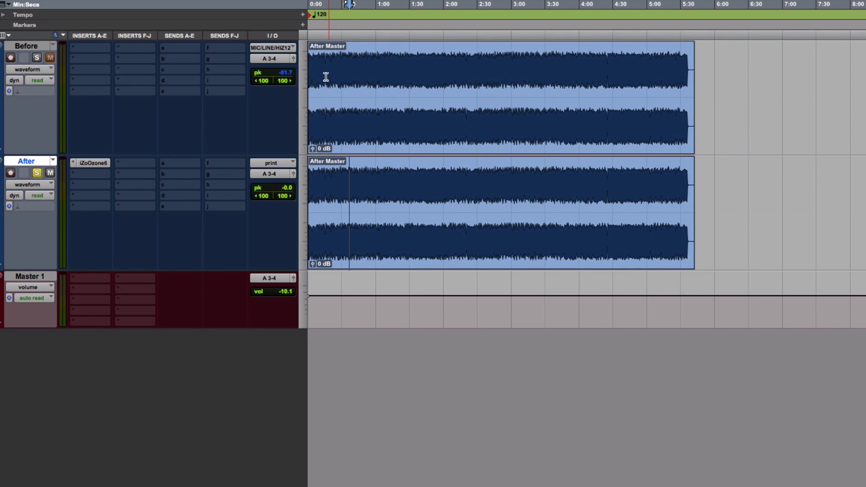
{"action": "key", "text": "t"}
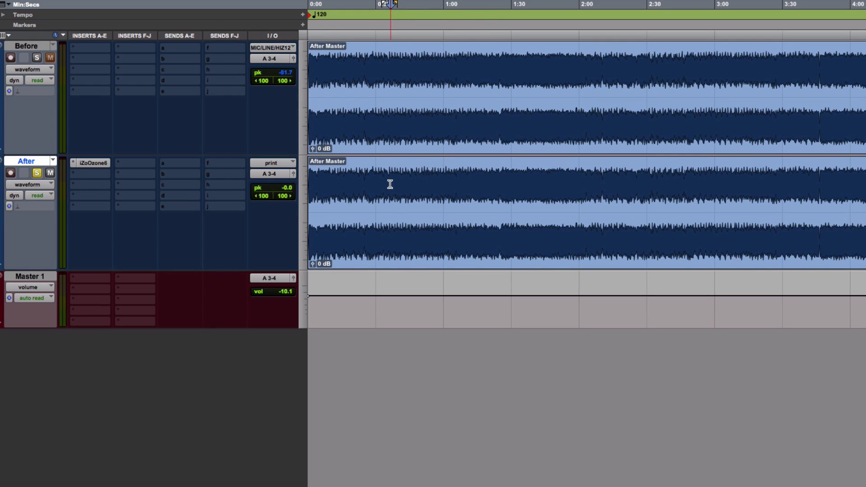
{"action": "left_click", "coordinate": [91, 163]}
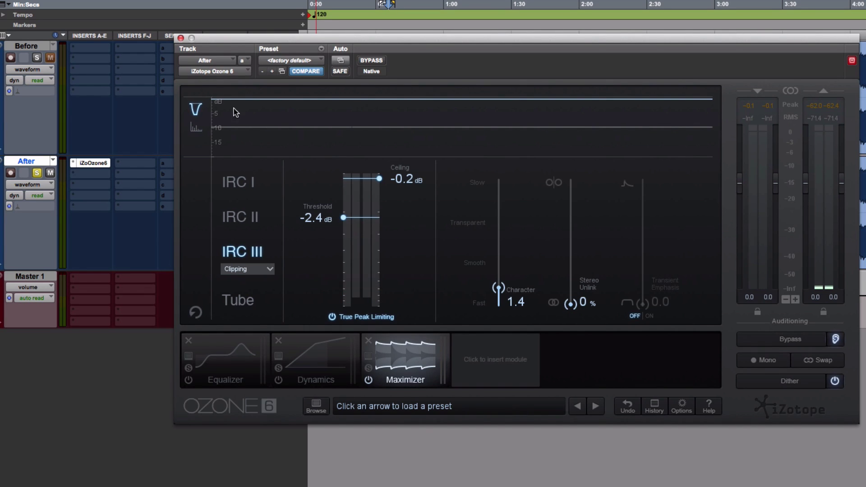
{"action": "left_click", "coordinate": [180, 39]}
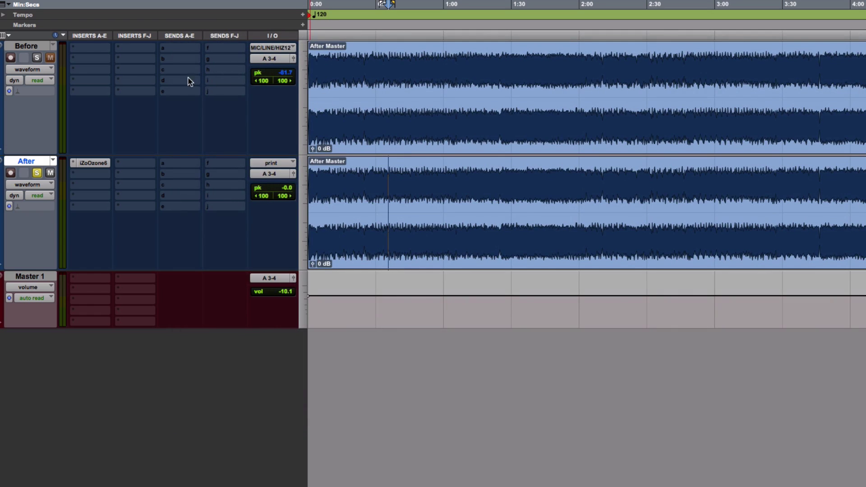
Play the session from the edit cursor and compare the tracks by soloing Before, After and Before again
{"action": "left_click", "coordinate": [37, 58]}
{"action": "left_click", "coordinate": [37, 173]}
{"action": "left_click", "coordinate": [37, 58]}
{"action": "key", "text": "space"}
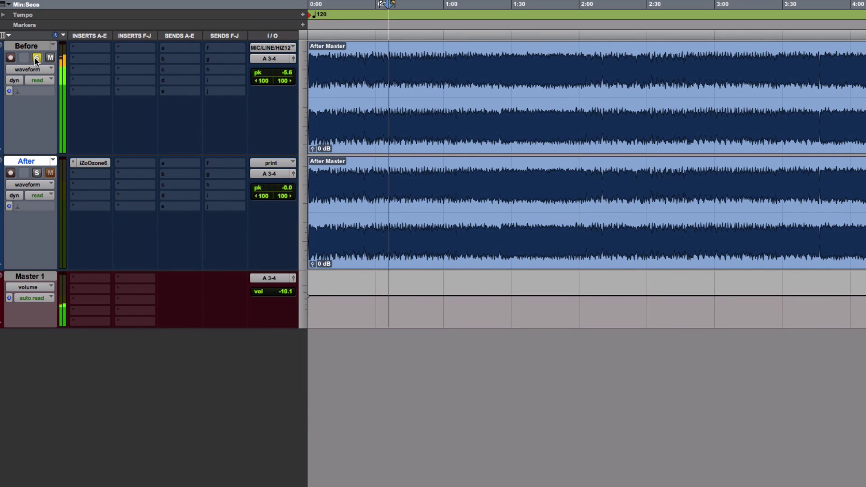
{"action": "left_click", "coordinate": [36, 174]}
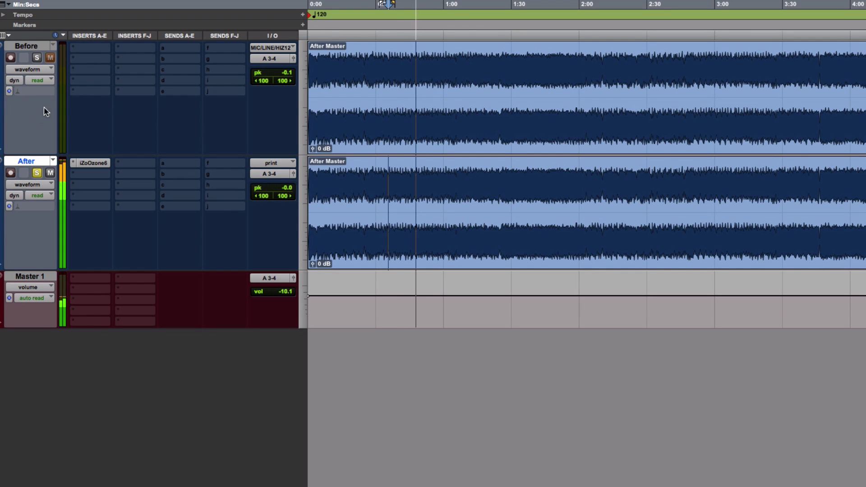
{"action": "left_click", "coordinate": [38, 57]}
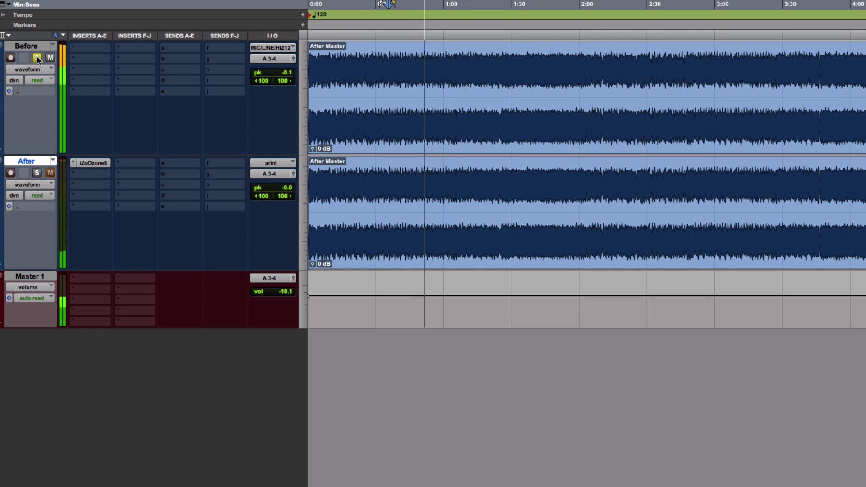
{"action": "key", "text": "space"}
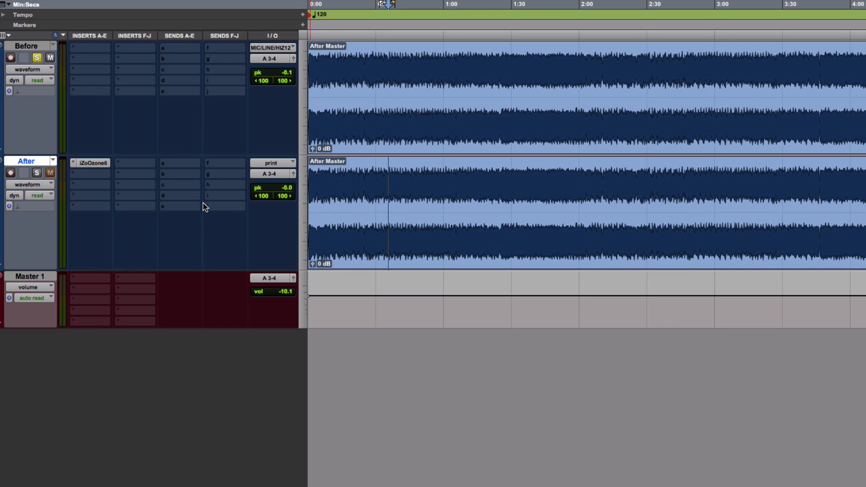
Check the Maximizer threshold in the After track's Ozone 6 insert
{"action": "left_click", "coordinate": [93, 163]}
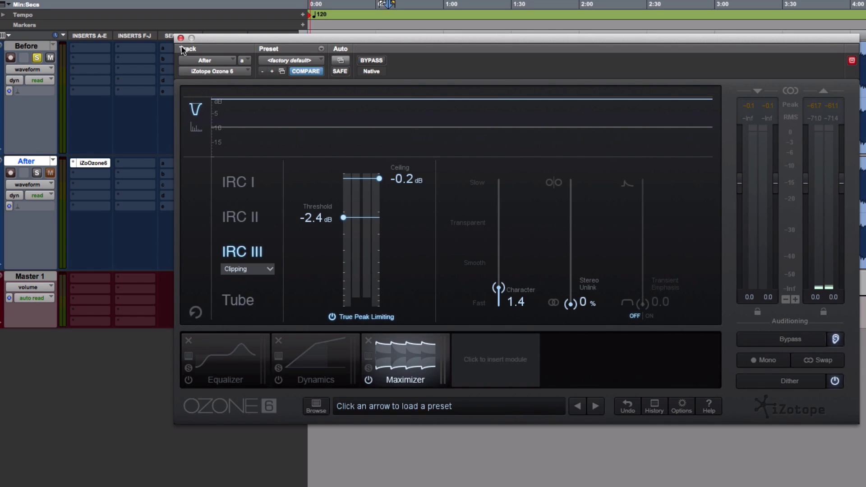
{"action": "left_click", "coordinate": [181, 38]}
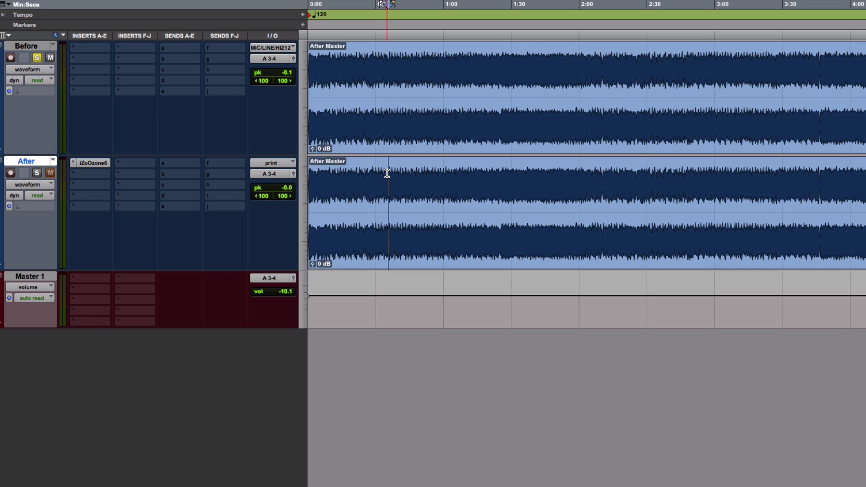
Switch the level displays of both tracks from peak to volume and lower the After track's volume to -2.6 dB
{"action": "left_click", "coordinate": [386, 171]}
{"action": "left_click", "coordinate": [273, 192], "text": "super"}
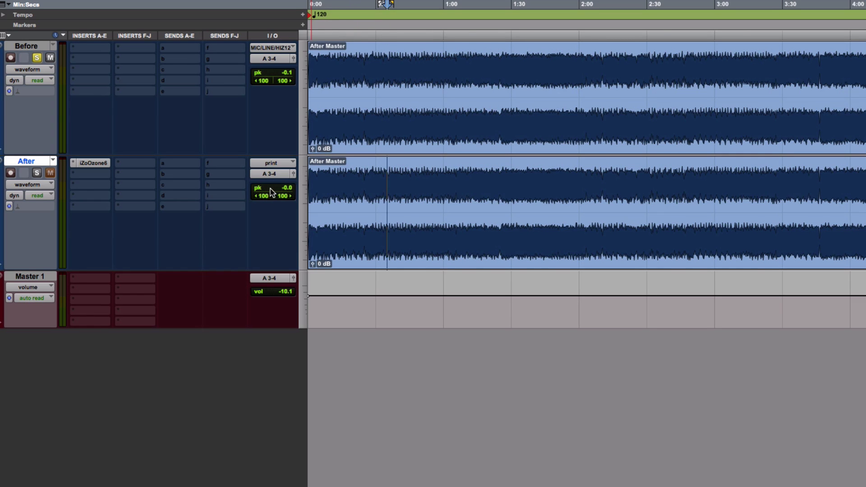
{"action": "left_click", "coordinate": [267, 79], "text": "super"}
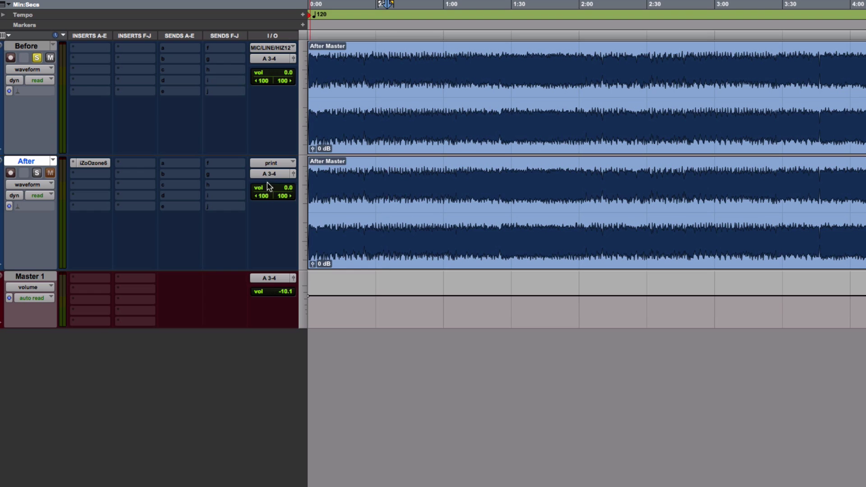
{"action": "left_click_drag", "start_coordinate": [287, 188], "coordinate": [294, 188]}
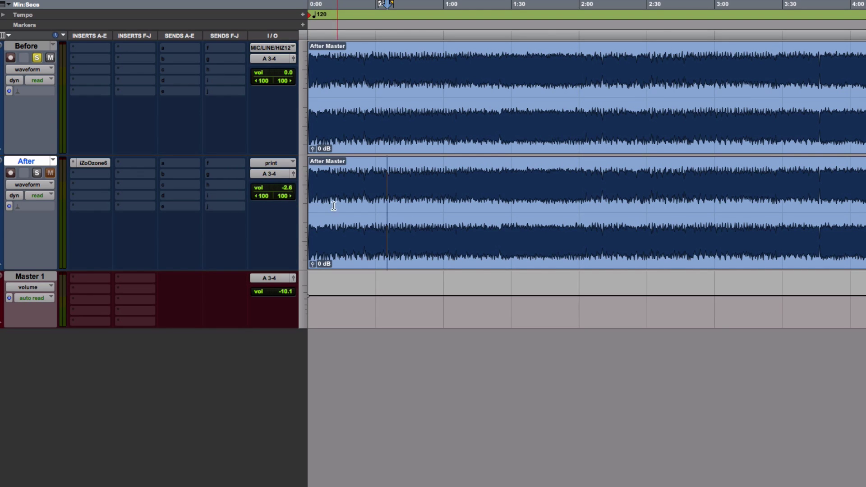
Play the soloed Before track and switch the solo to the level-matched After track to compare them
{"action": "key", "text": "space"}
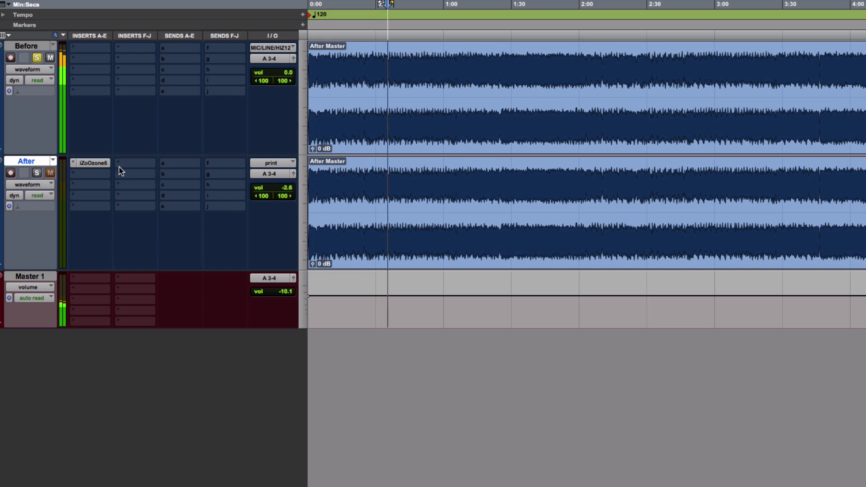
{"action": "left_click", "coordinate": [36, 173]}
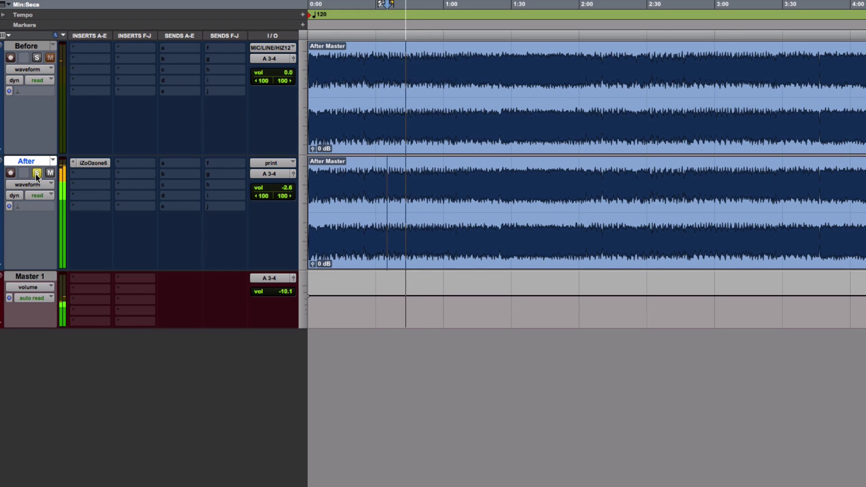
{"action": "key", "text": "space"}
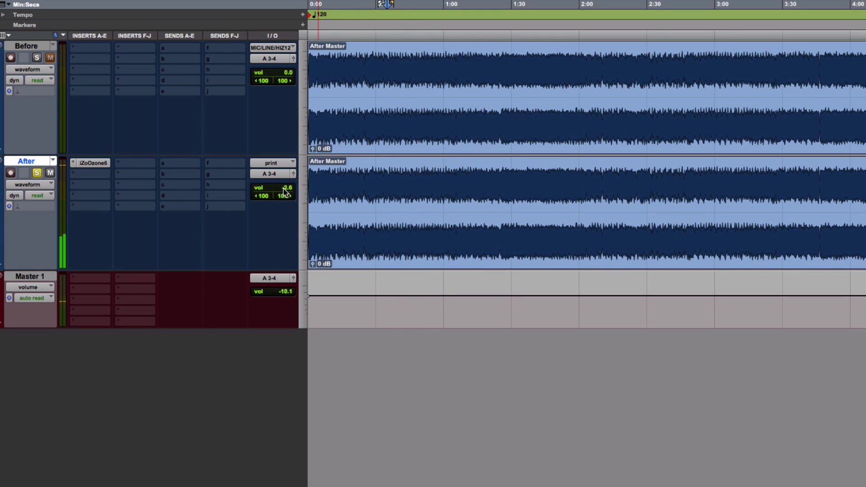
Reset the After track's volume to 0.0 dB and set its Ozone 6 Maximizer ceiling to -2.4 dB
{"action": "left_click", "coordinate": [282, 190], "text": "alt"}
{"action": "left_click", "coordinate": [97, 163]}
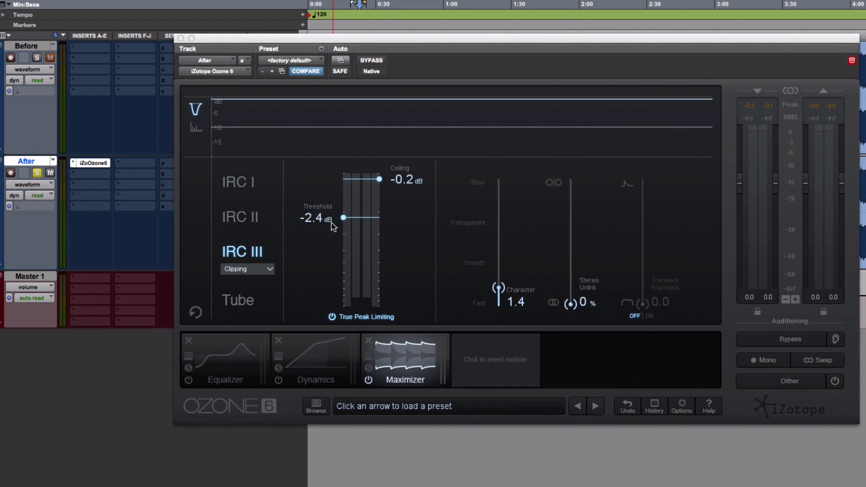
{"action": "left_click", "coordinate": [380, 180]}
{"action": "left_click_drag", "start_coordinate": [380, 193], "coordinate": [381, 221]}
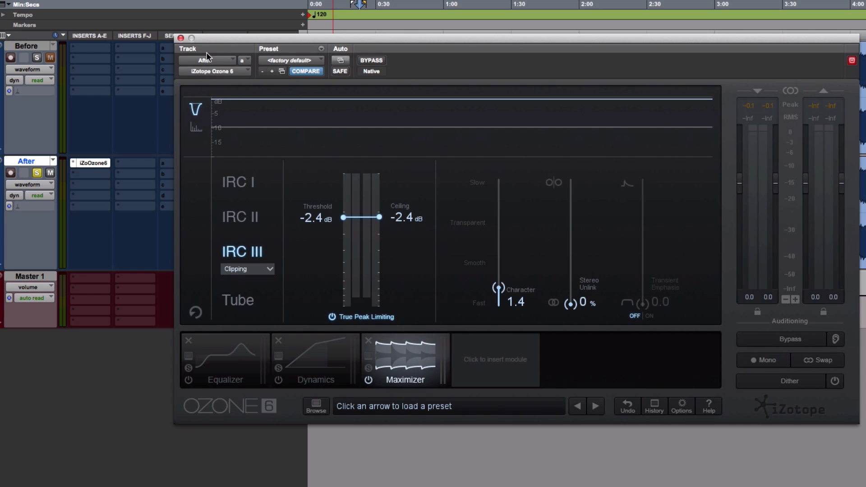
{"action": "left_click", "coordinate": [180, 38]}
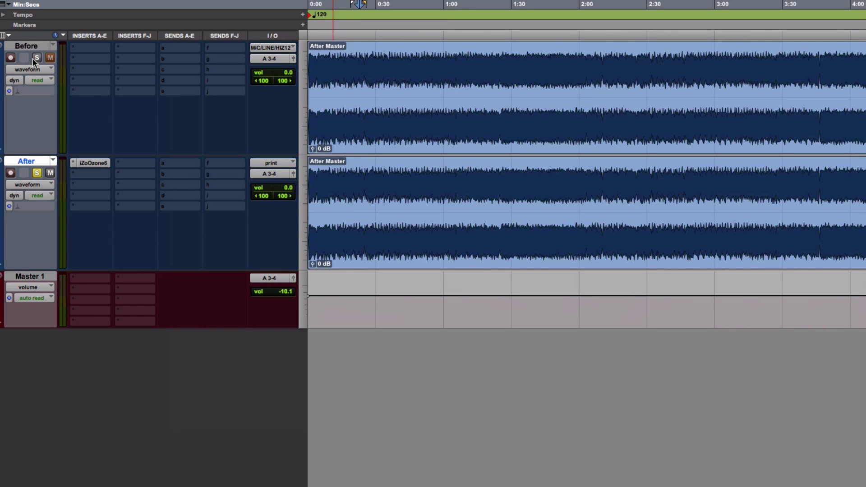
Play the soloed Before track, and switch the solo to the After track during playback to compare them
{"action": "left_click", "coordinate": [37, 58]}
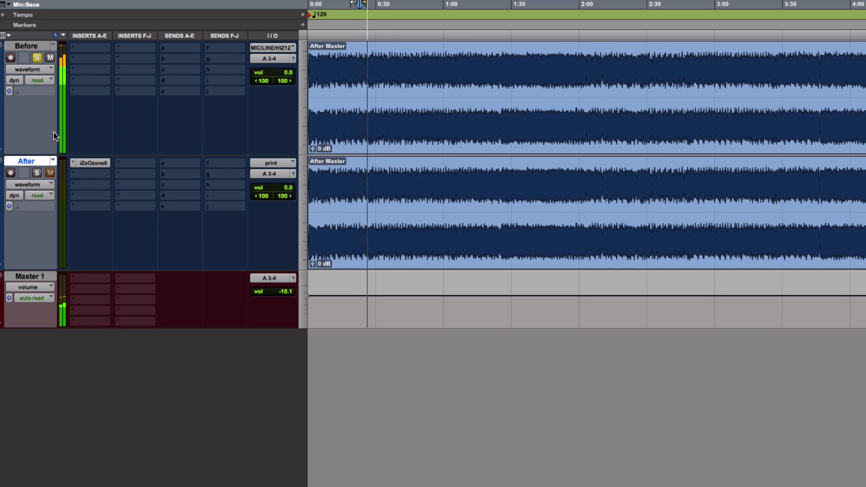
{"action": "left_click", "coordinate": [36, 173]}
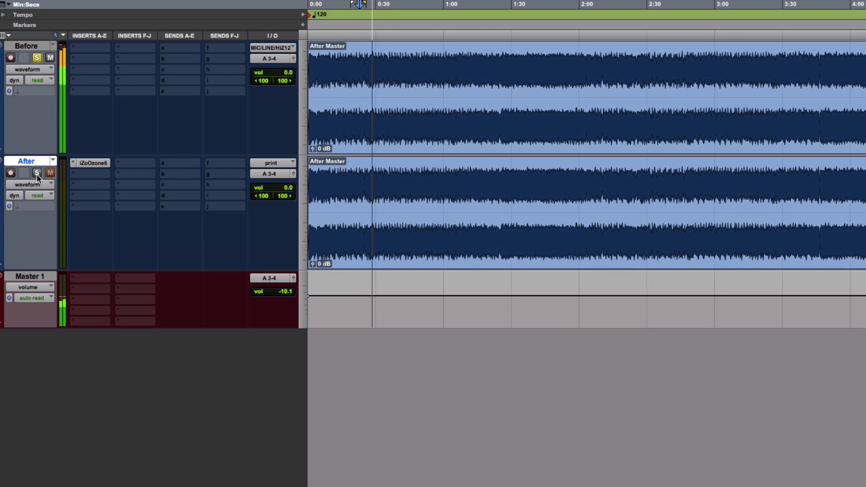
{"action": "left_click", "coordinate": [37, 173]}
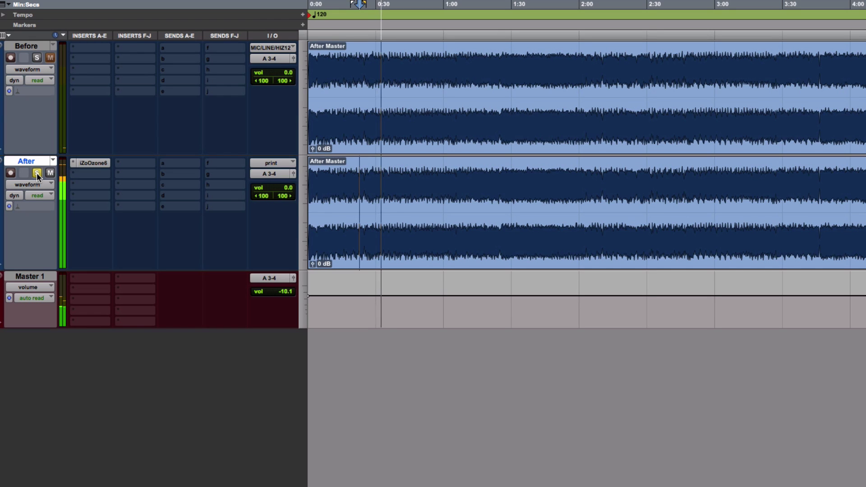
Stop playback and set the ceiling of the After track's Ozone 6 Maximizer to -0.1 dB
{"action": "left_click", "coordinate": [92, 163]}
{"action": "key", "text": "space"}
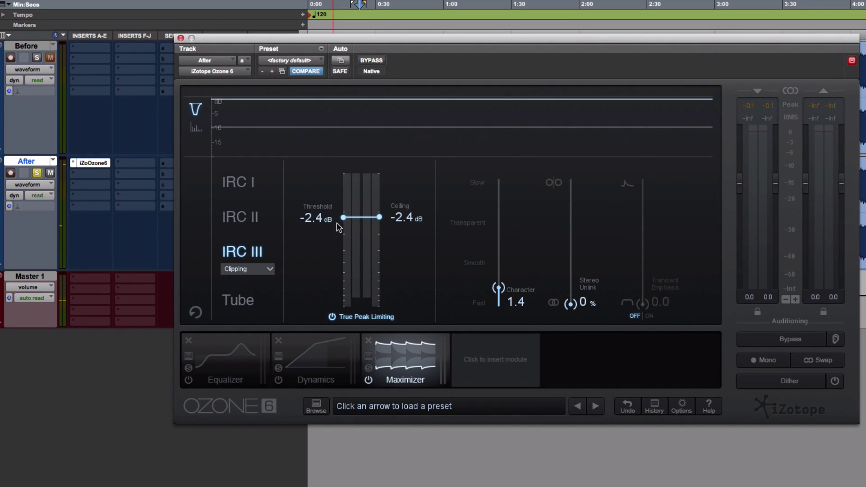
{"action": "left_click_drag", "start_coordinate": [379, 217], "coordinate": [382, 168]}
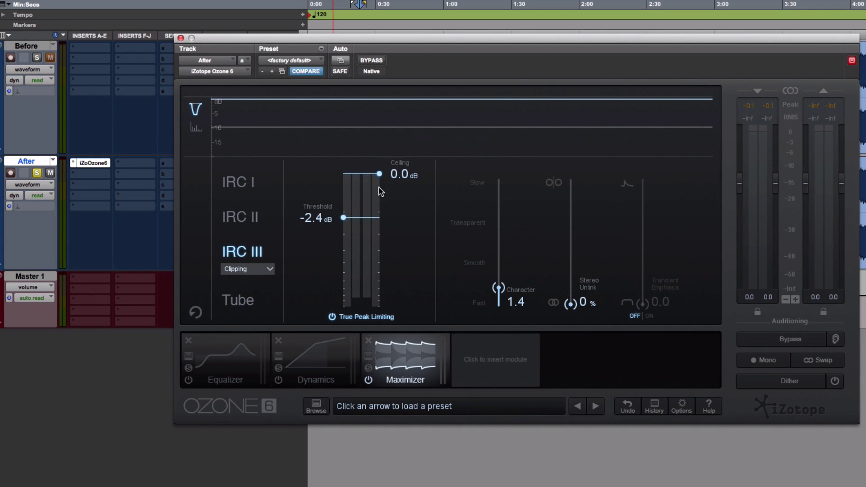
{"action": "left_click_drag", "start_coordinate": [382, 179], "coordinate": [382, 182]}
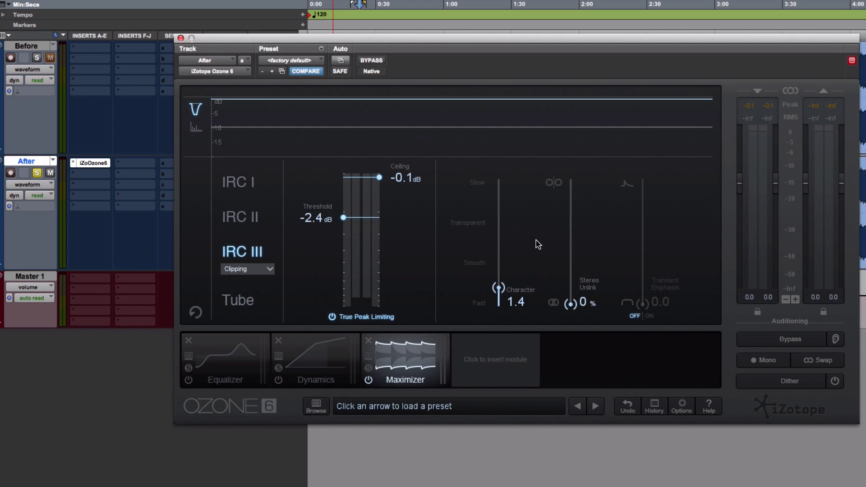
{"action": "left_click", "coordinate": [181, 38]}
{"action": "left_click", "coordinate": [386, 99]}
{"action": "left_click", "coordinate": [381, 170]}
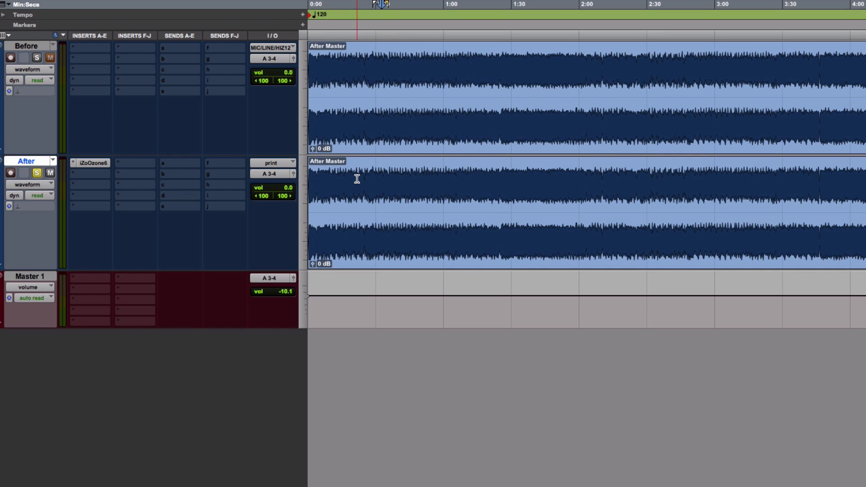
Enable bypass gain matching in the After track's Ozone 6, and set its Maximizer threshold to -3.1 dB and ceiling to -0.4 dB
{"action": "left_click", "coordinate": [97, 163]}
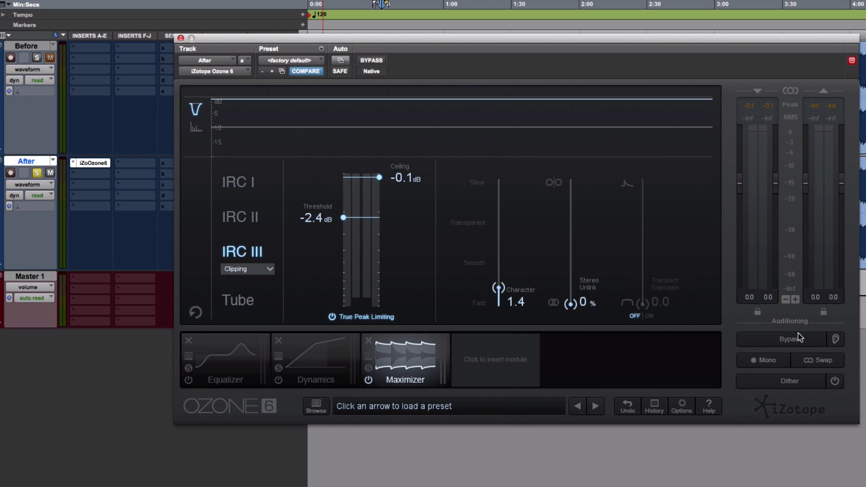
{"action": "left_click", "coordinate": [836, 339]}
{"action": "left_click_drag", "start_coordinate": [349, 216], "coordinate": [350, 226]}
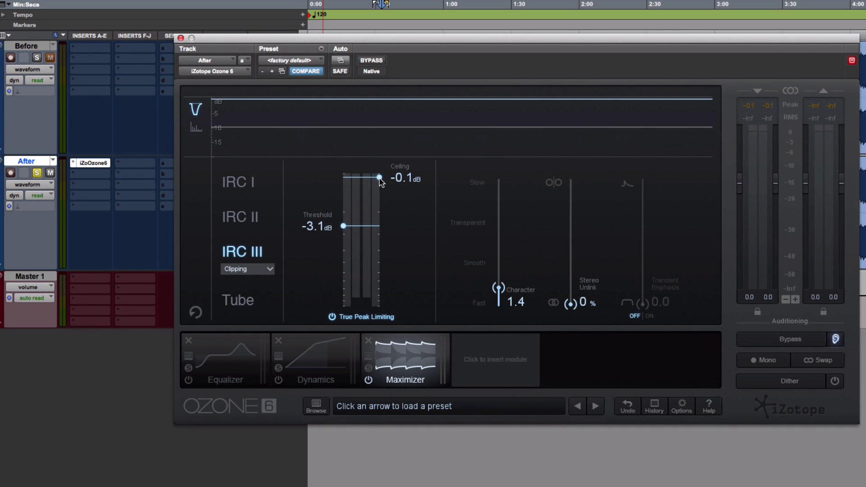
{"action": "left_click_drag", "start_coordinate": [381, 182], "coordinate": [380, 186]}
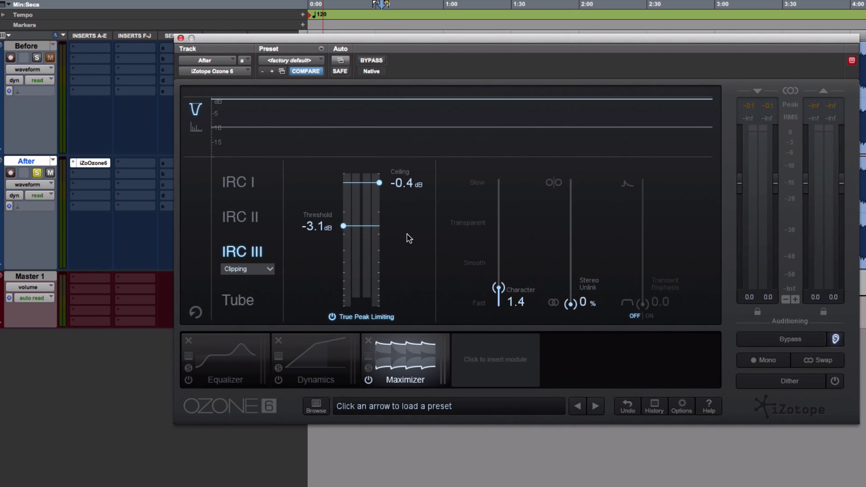
Play the After track and bypass Ozone 6 during playback to hear the gain-matched comparison
{"action": "key", "text": "space"}
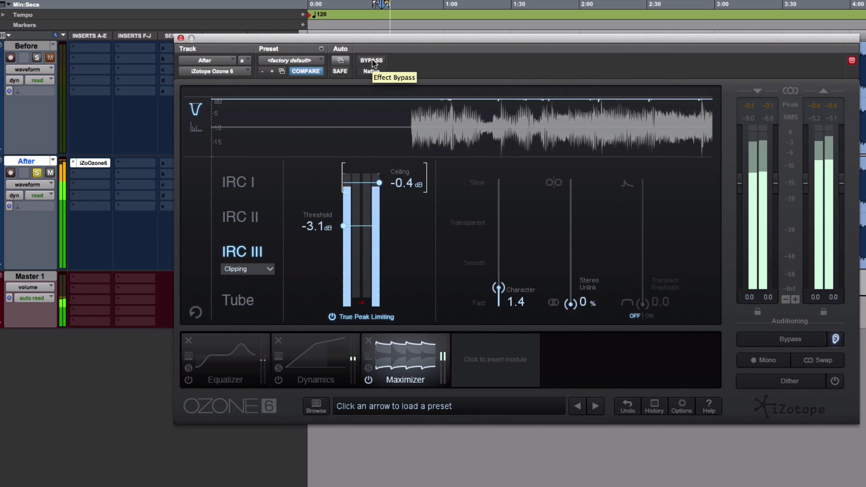
{"action": "left_click", "coordinate": [371, 61]}
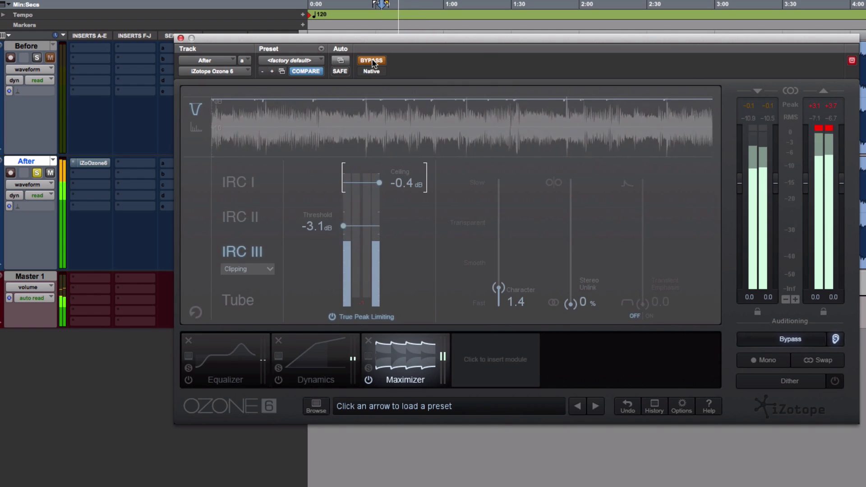
{"action": "key", "text": "space"}
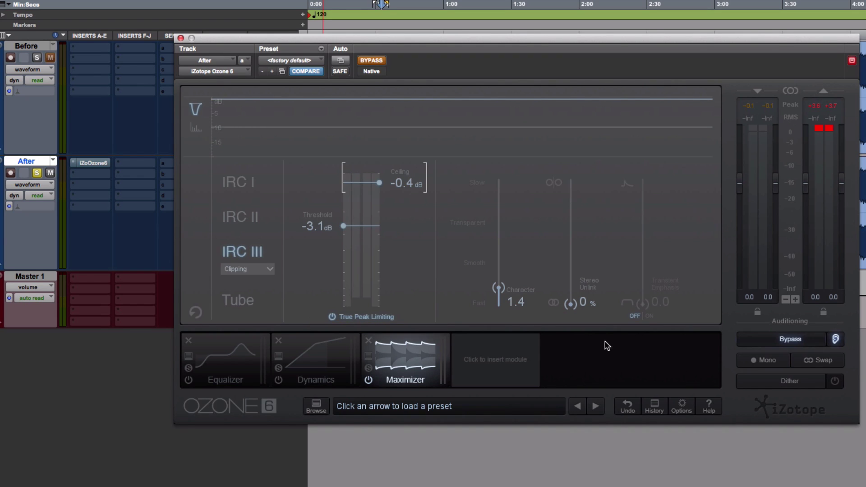
Turn off bypass gain matching and play the After track with Ozone 6 active and bypassed, leaving the plug-in active
{"action": "left_click", "coordinate": [835, 339]}
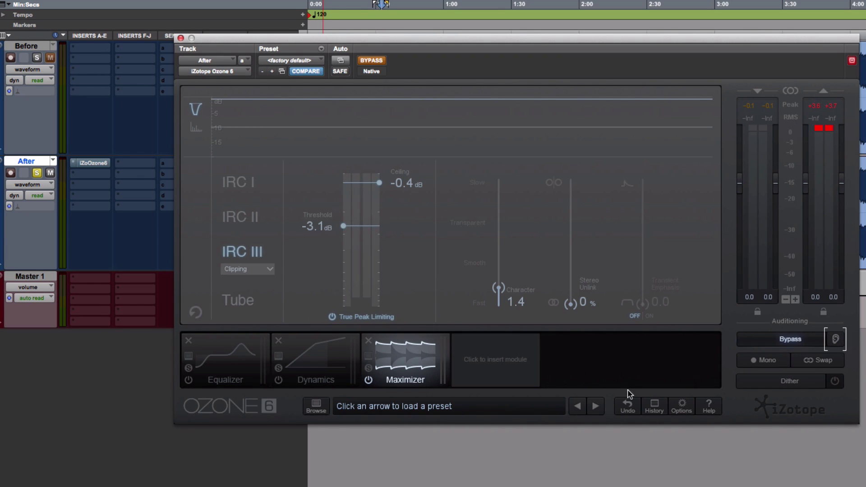
{"action": "left_click", "coordinate": [372, 62]}
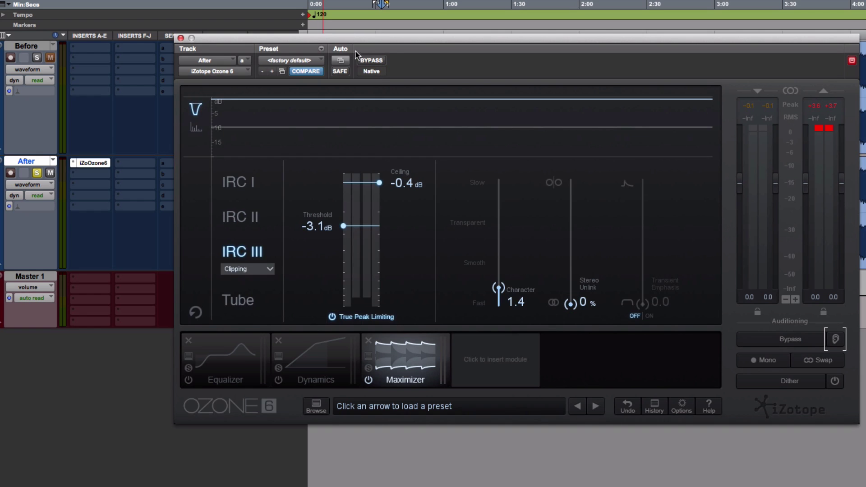
{"action": "key", "text": "space"}
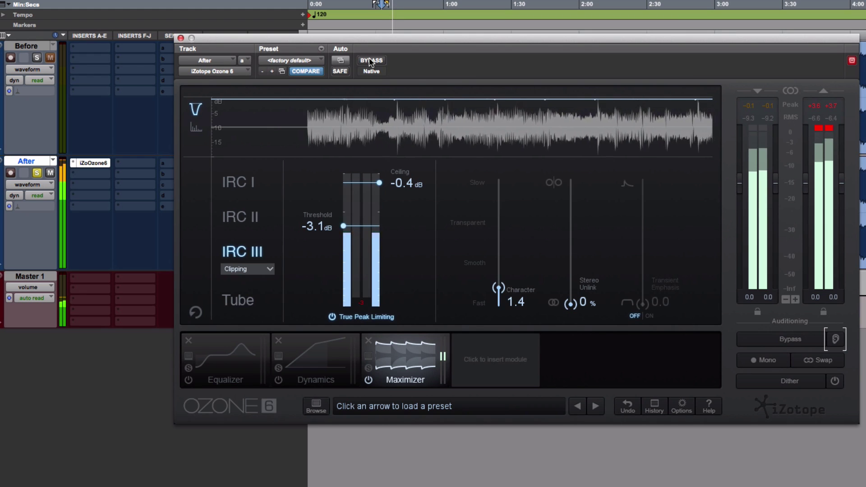
{"action": "left_click", "coordinate": [370, 61]}
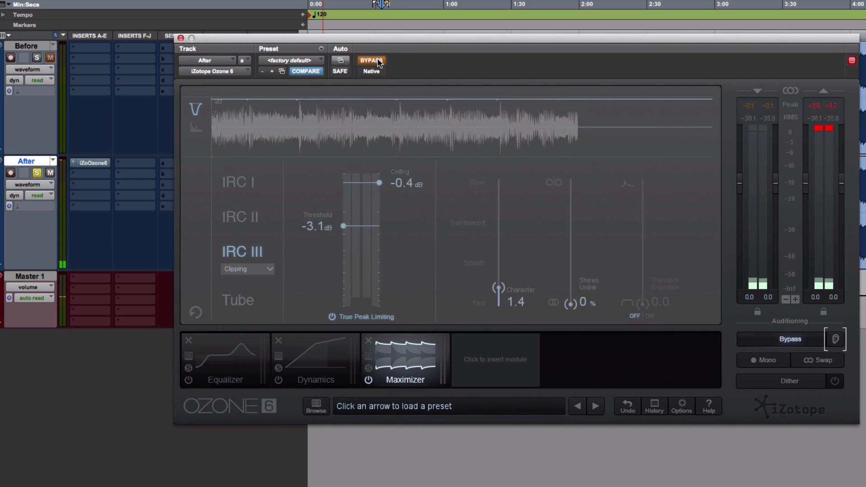
{"action": "left_click", "coordinate": [369, 61]}
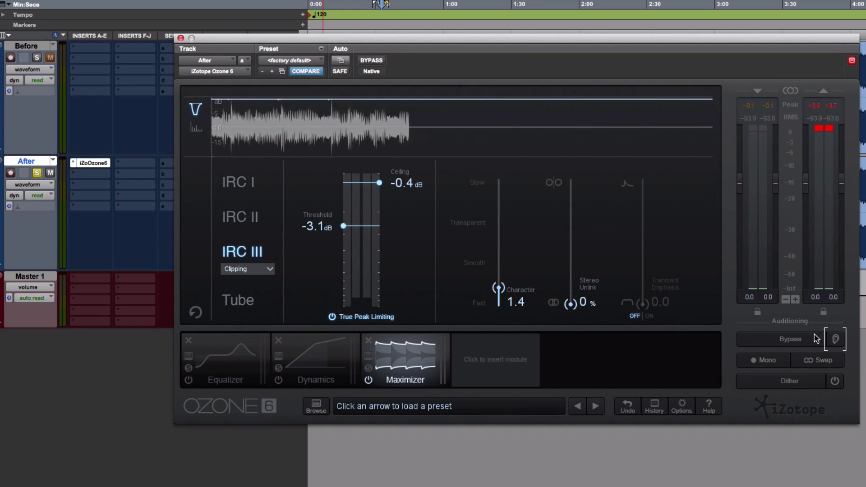
View the Dynamics module, return to the Maximizer, and try bypassing Ozone 6 with gain matching turned on
{"action": "left_click", "coordinate": [325, 351]}
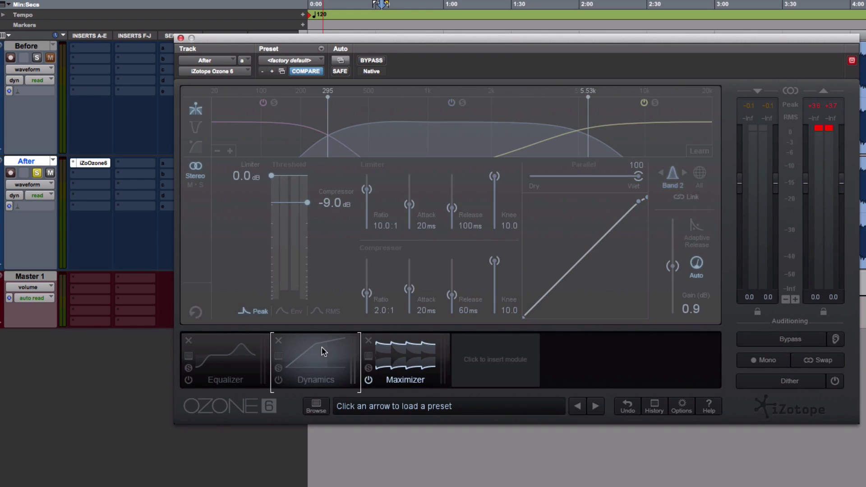
{"action": "left_click", "coordinate": [401, 346]}
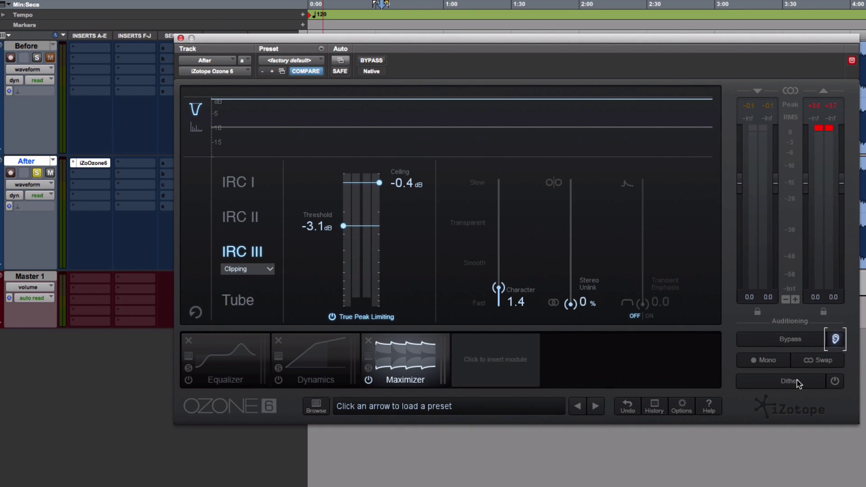
{"action": "left_click", "coordinate": [371, 60]}
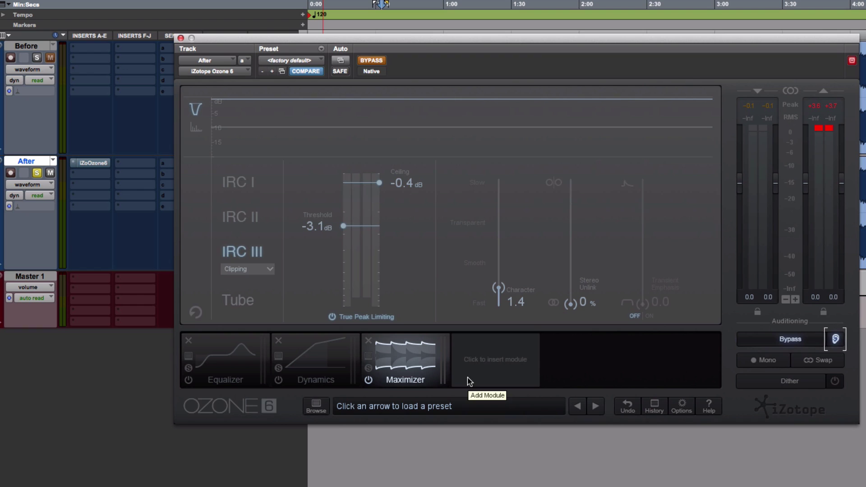
{"action": "left_click", "coordinate": [810, 339]}
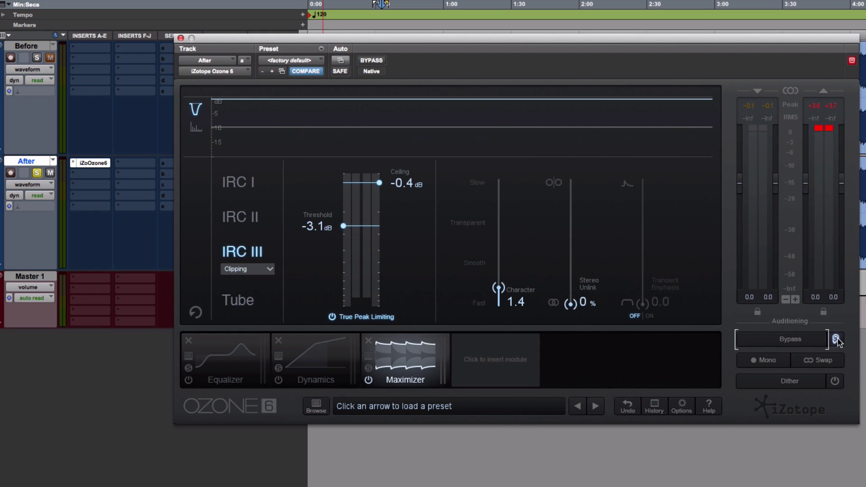
{"action": "left_click", "coordinate": [836, 340]}
Close the Ozone 6 window and select the After Master clip on the After track
{"action": "left_click", "coordinate": [180, 38]}
{"action": "left_click", "coordinate": [370, 106]}
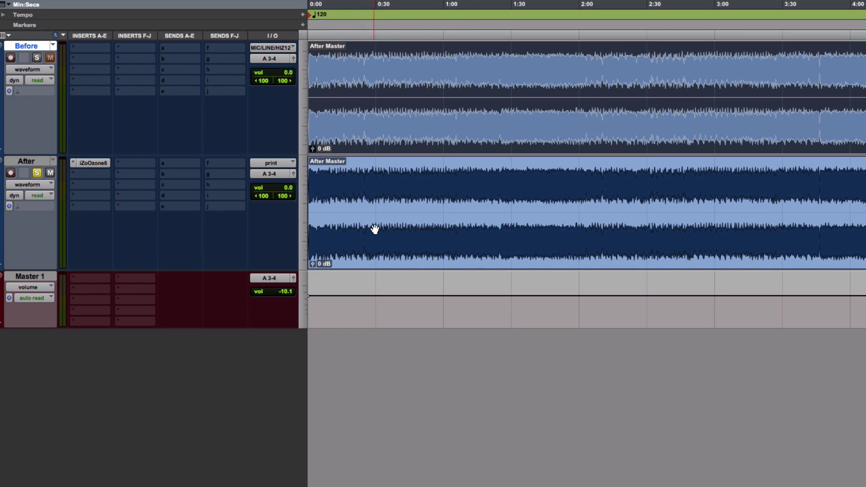
{"action": "key", "text": "p"}
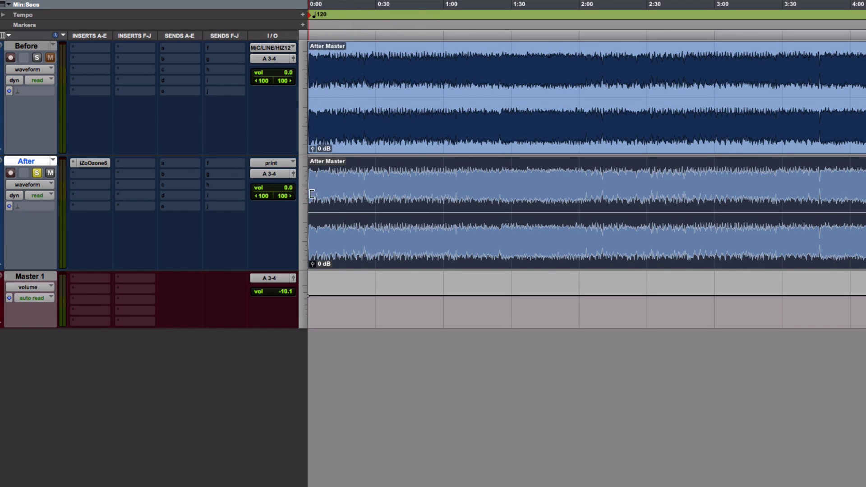
Play the After track through Ozone 6, cycle through the Equalizer's three display views, and settle on the selected-band controls view
{"action": "left_click", "coordinate": [100, 165]}
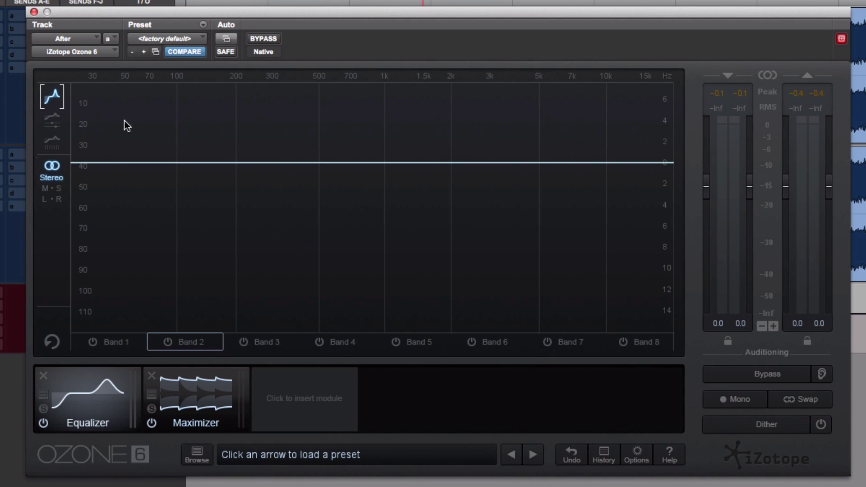
{"action": "key", "text": "space"}
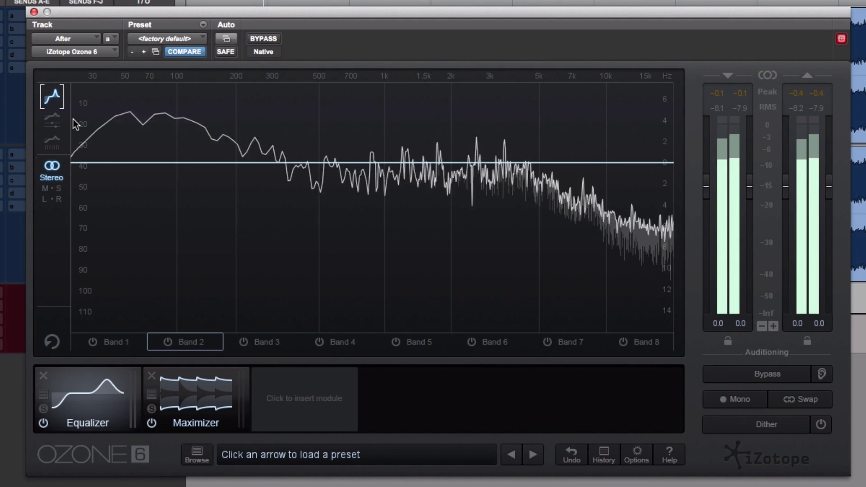
{"action": "left_click", "coordinate": [55, 118]}
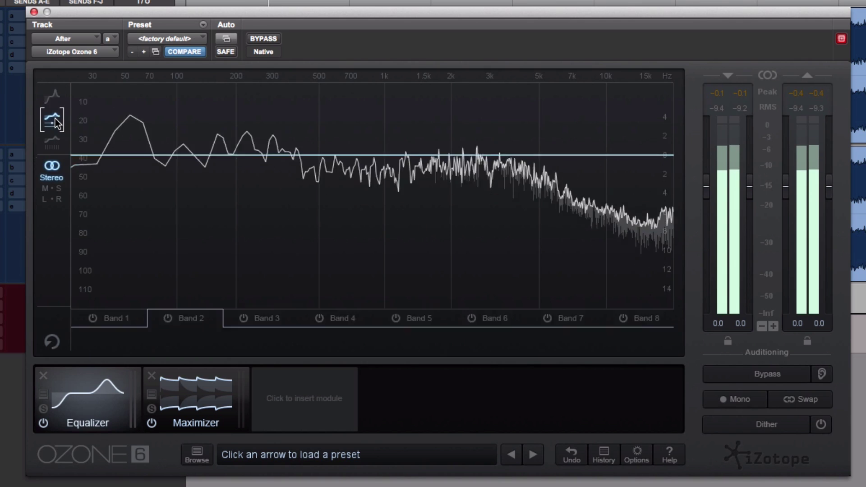
{"action": "left_click", "coordinate": [52, 141]}
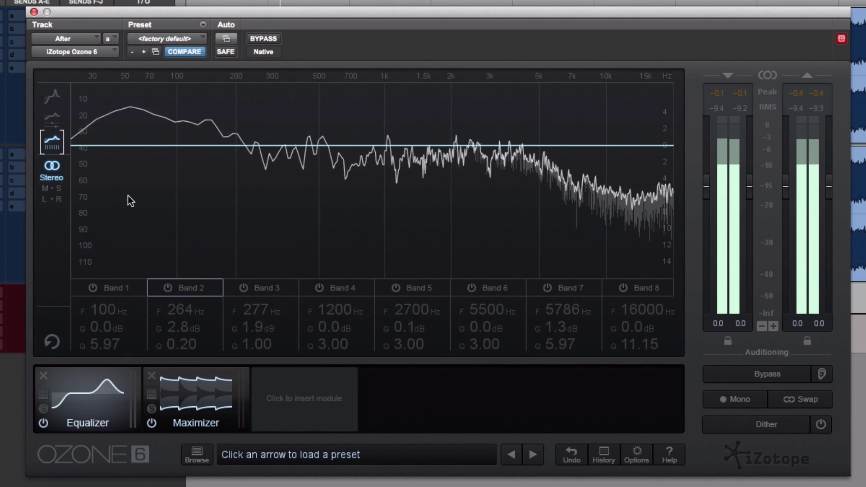
{"action": "left_click", "coordinate": [51, 97]}
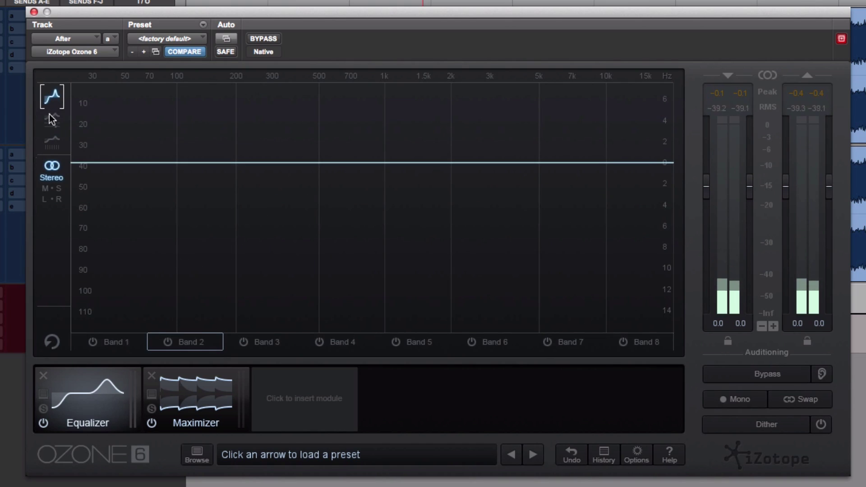
{"action": "left_click", "coordinate": [52, 118]}
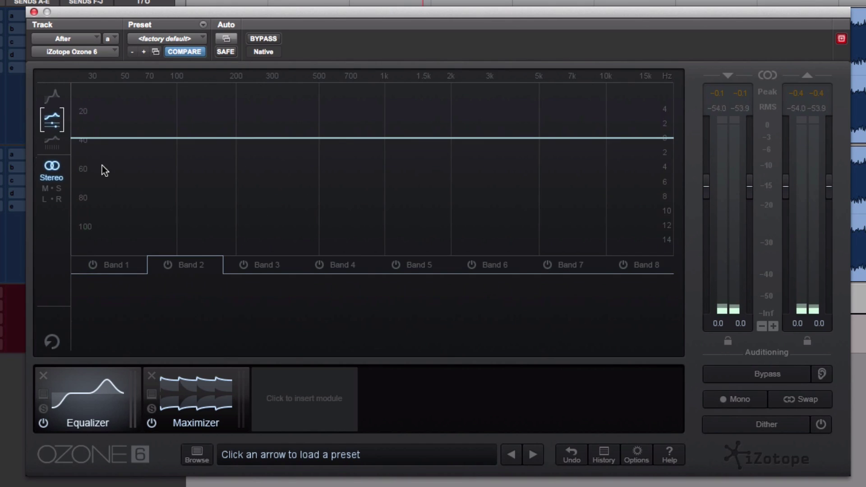
Enable Band 2 in the Equalizer and compare its Analog and Digital modes, leaving it on Digital
{"action": "left_click", "coordinate": [168, 265]}
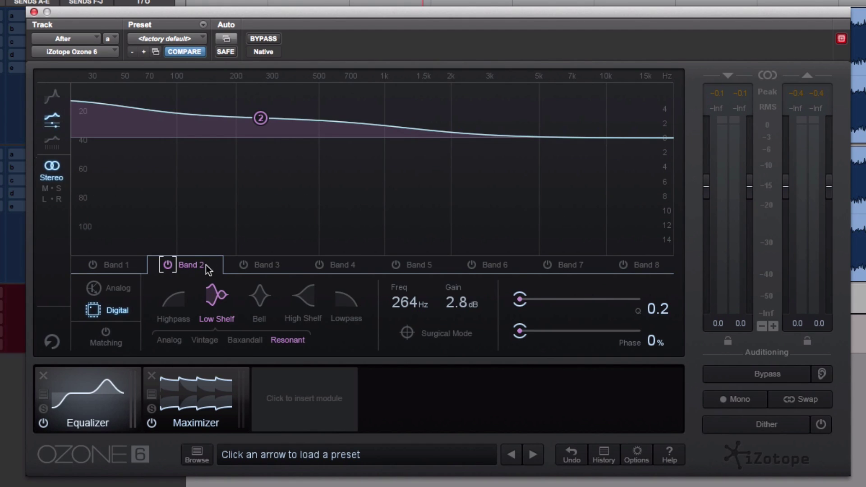
{"action": "left_click", "coordinate": [123, 288]}
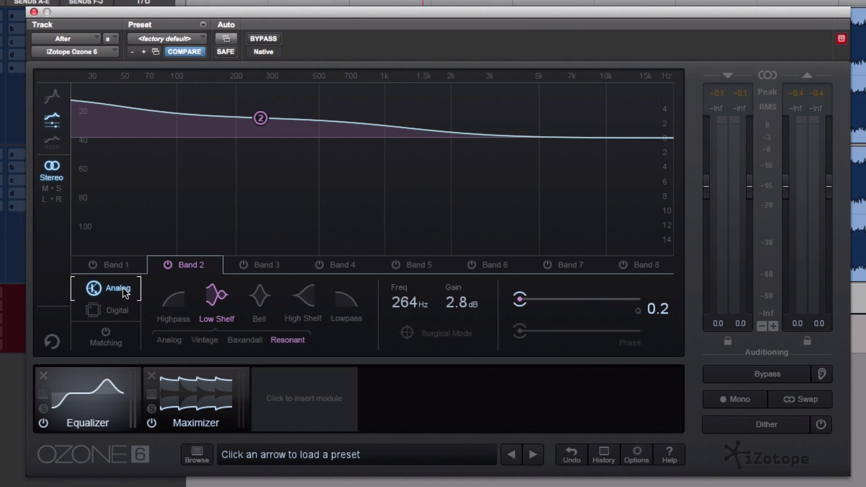
{"action": "left_click", "coordinate": [121, 311]}
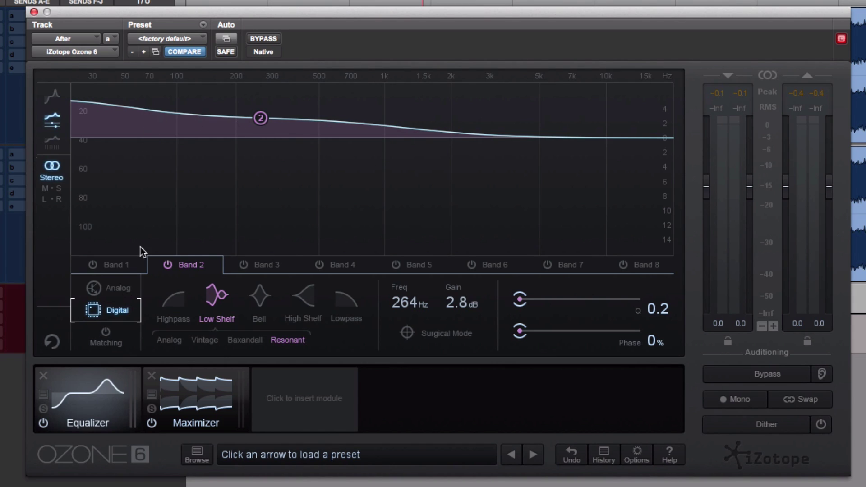
{"action": "left_click", "coordinate": [118, 289]}
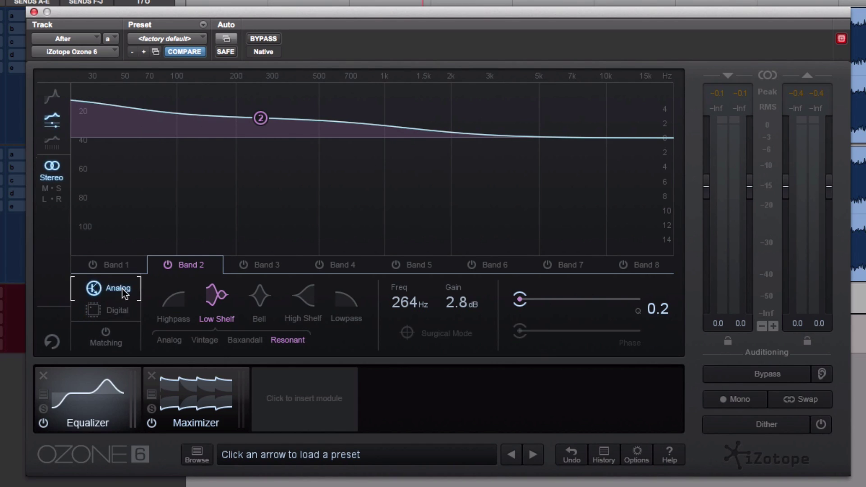
{"action": "left_click", "coordinate": [127, 315]}
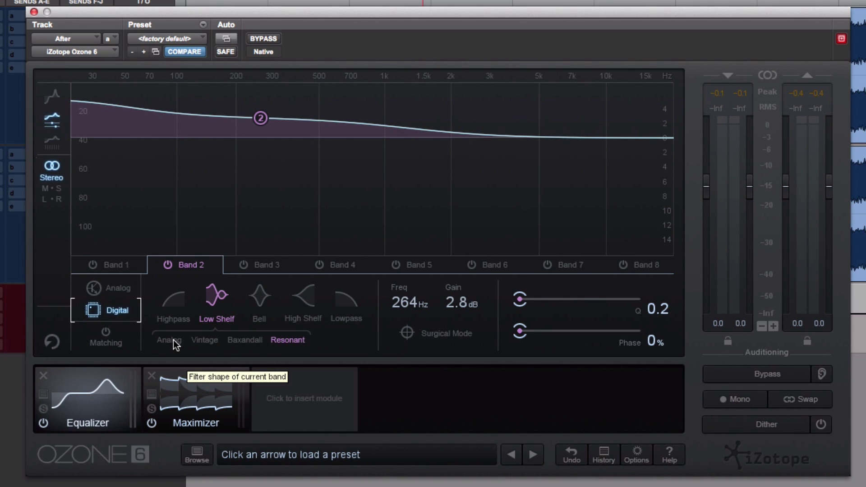
Turn off Band 2, enable Band 4, and place it at about 551 Hz with a cut of about -8.1 dB
{"action": "left_click", "coordinate": [167, 265]}
{"action": "left_click", "coordinate": [339, 266]}
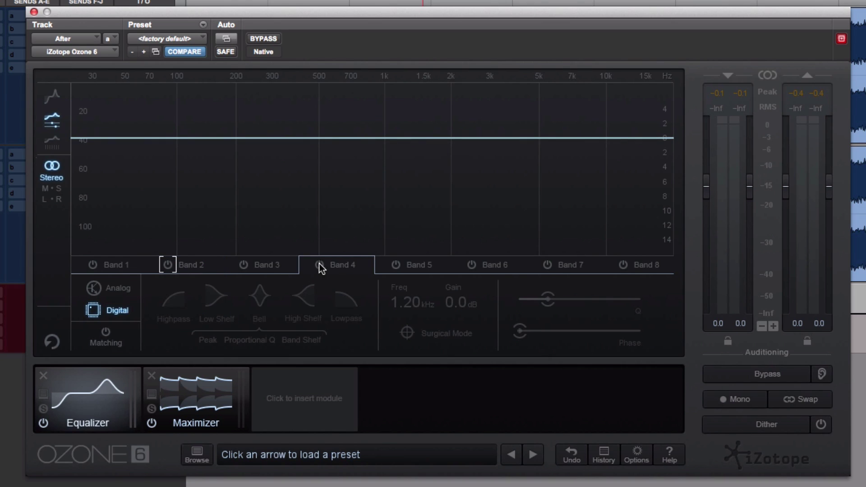
{"action": "left_click", "coordinate": [320, 265]}
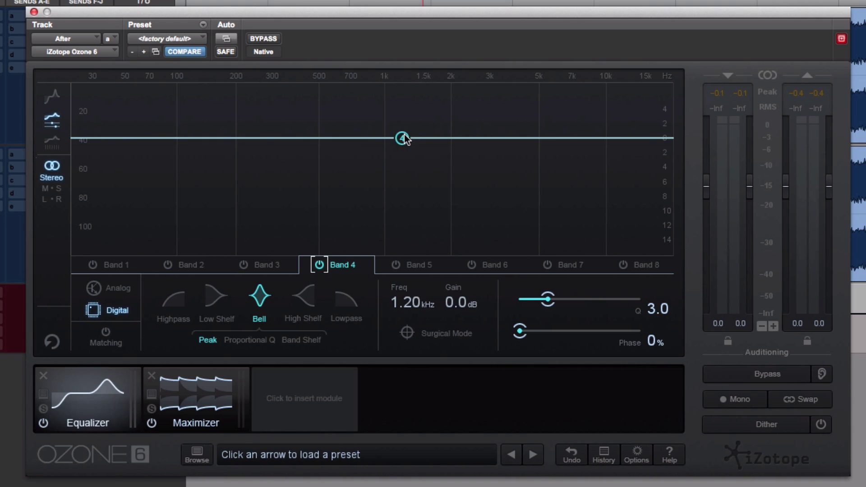
{"action": "left_click_drag", "start_coordinate": [405, 135], "coordinate": [328, 198]}
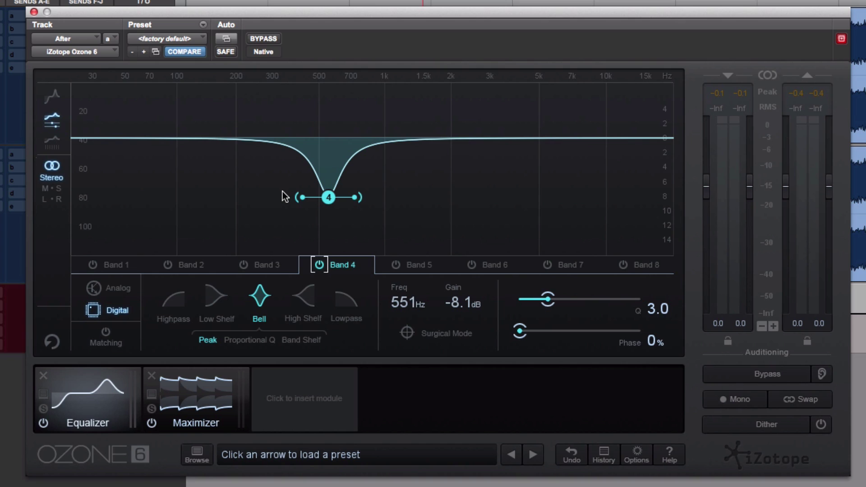
Turn on Show Musical Units in the Equalizer options and apply the change
{"action": "right_click", "coordinate": [276, 159]}
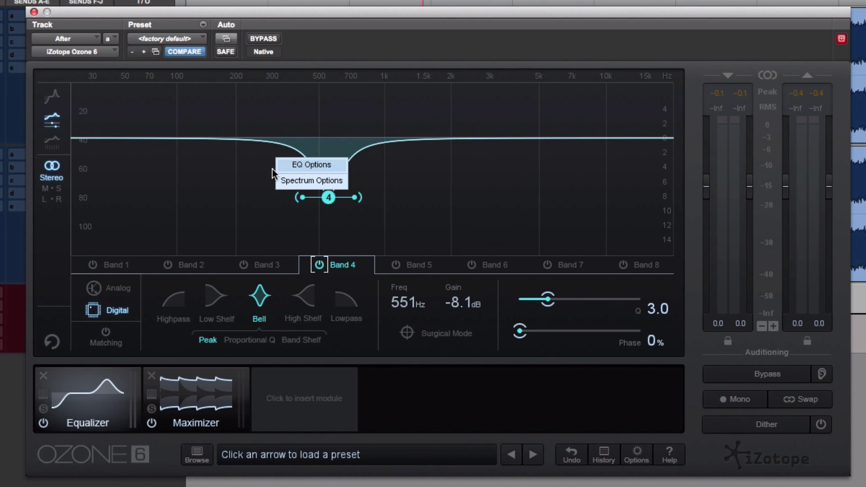
{"action": "left_click", "coordinate": [305, 167]}
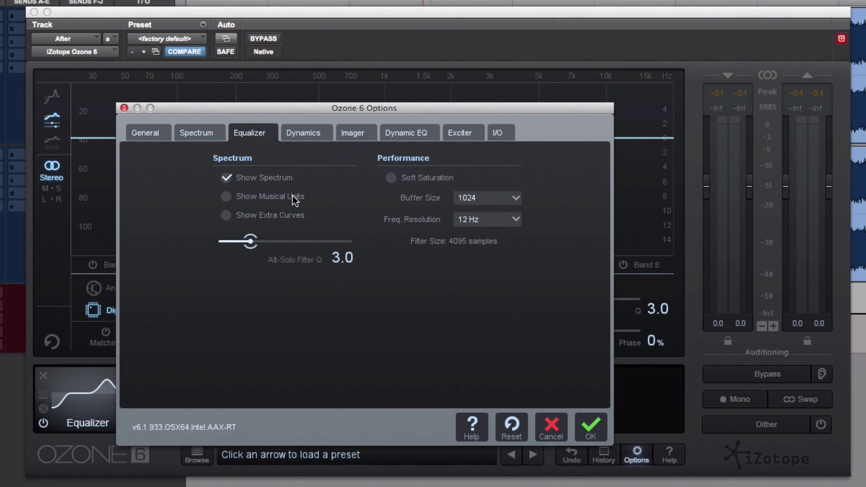
{"action": "left_click", "coordinate": [579, 427]}
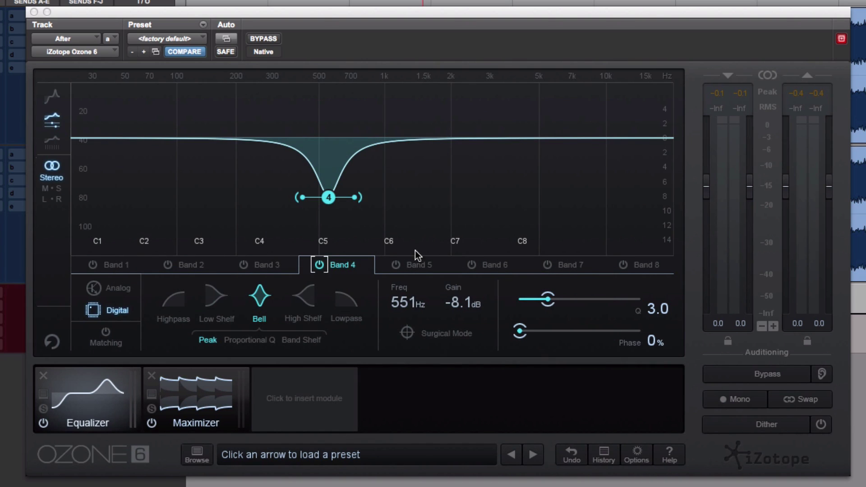
Turn on Show Extra Curves in the Equalizer options and apply the change
{"action": "right_click", "coordinate": [264, 170]}
{"action": "left_click", "coordinate": [284, 175]}
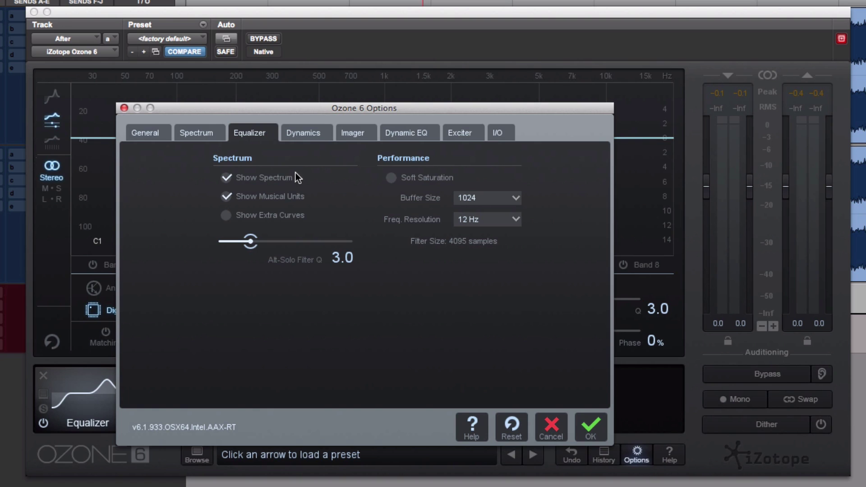
{"action": "left_click", "coordinate": [285, 216]}
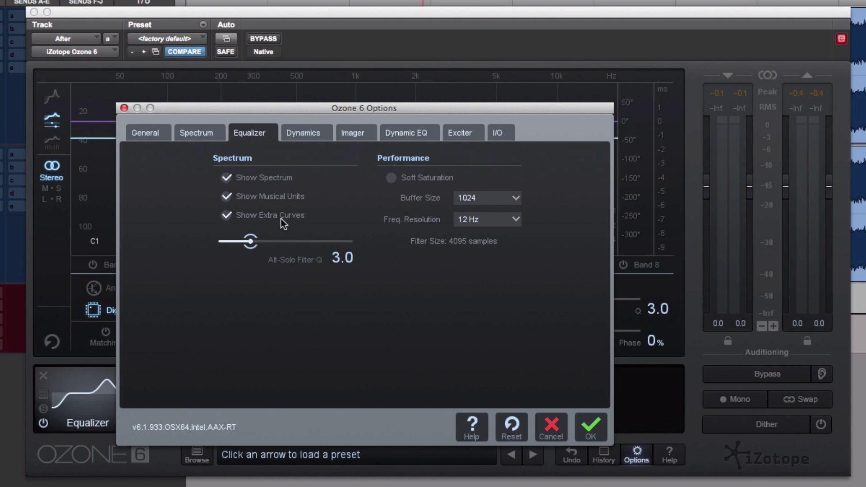
{"action": "left_click", "coordinate": [581, 429]}
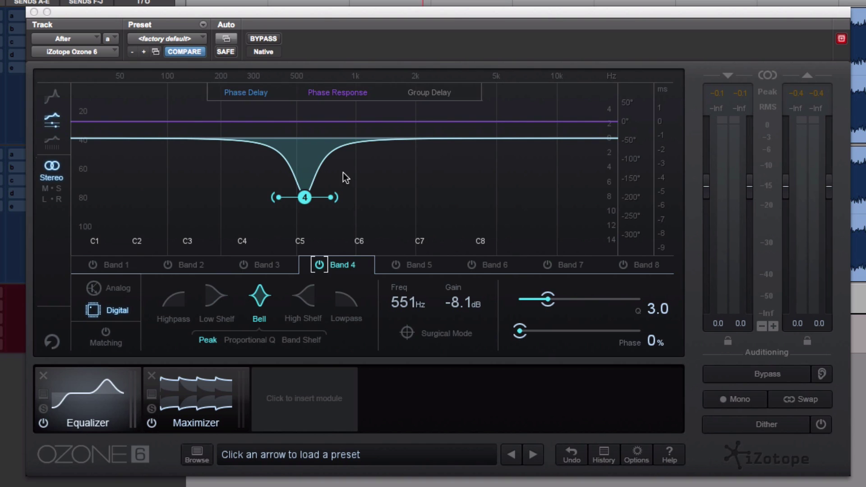
Hide the Phase Delay, Phase Response and Group Delay curves one by one, and show them all again
{"action": "left_click", "coordinate": [242, 94]}
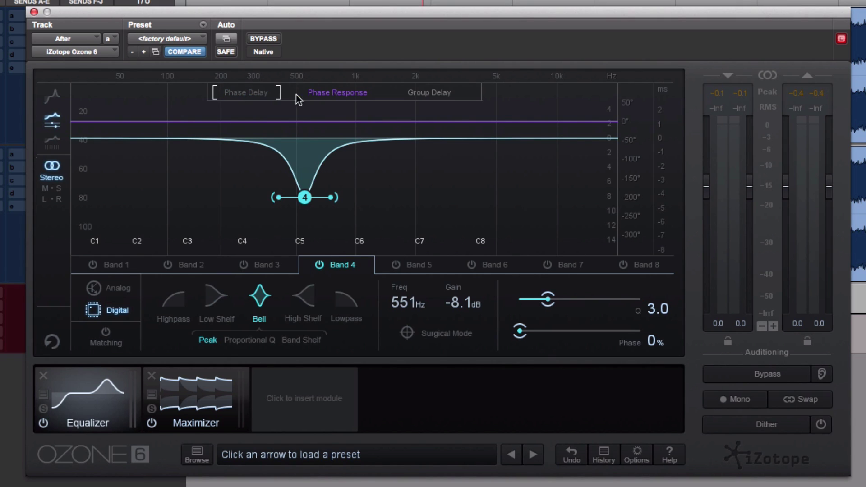
{"action": "left_click", "coordinate": [332, 94]}
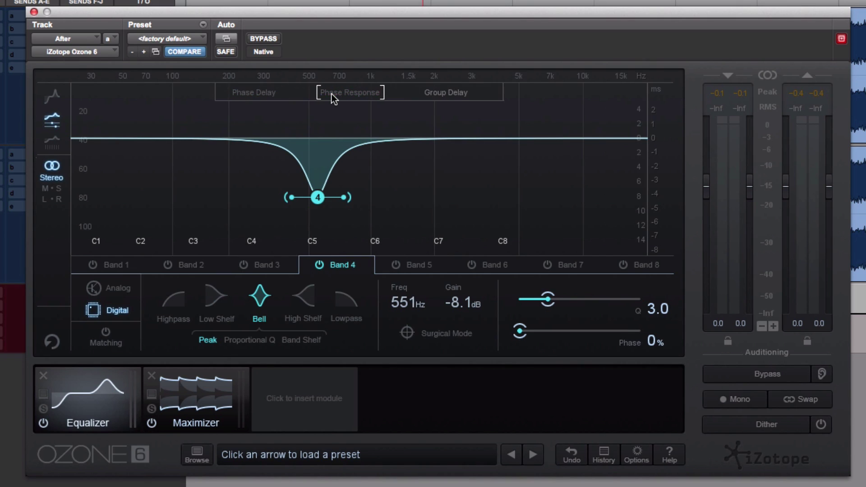
{"action": "left_click", "coordinate": [437, 93]}
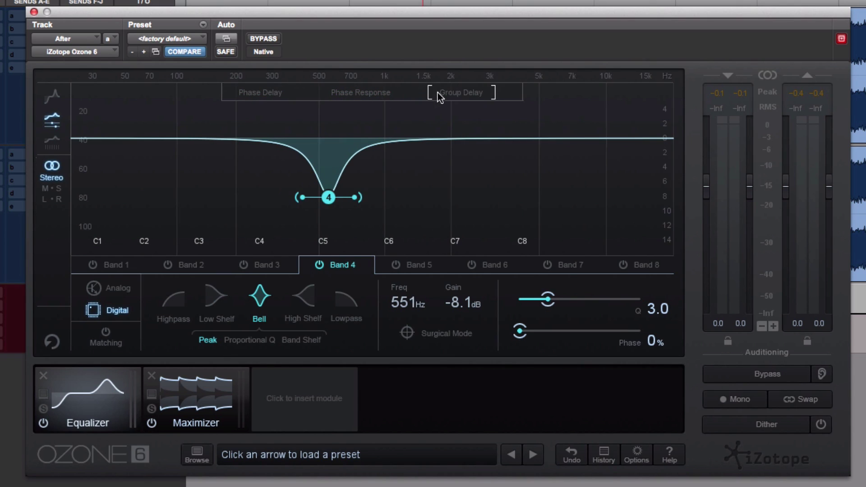
{"action": "left_click", "coordinate": [361, 92]}
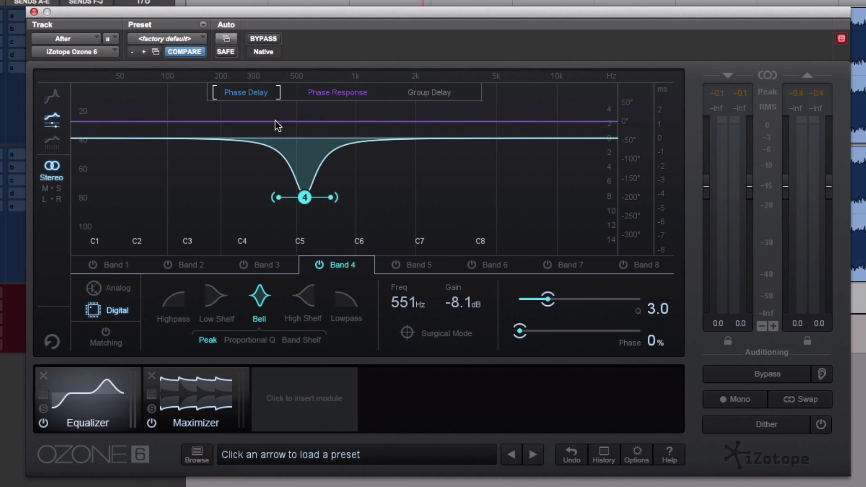
Switch the Equalizer to Analog mode and reshape Band 4 to about 746 Hz, -11.5 dB and a Q of 7.8
{"action": "left_click", "coordinate": [94, 288]}
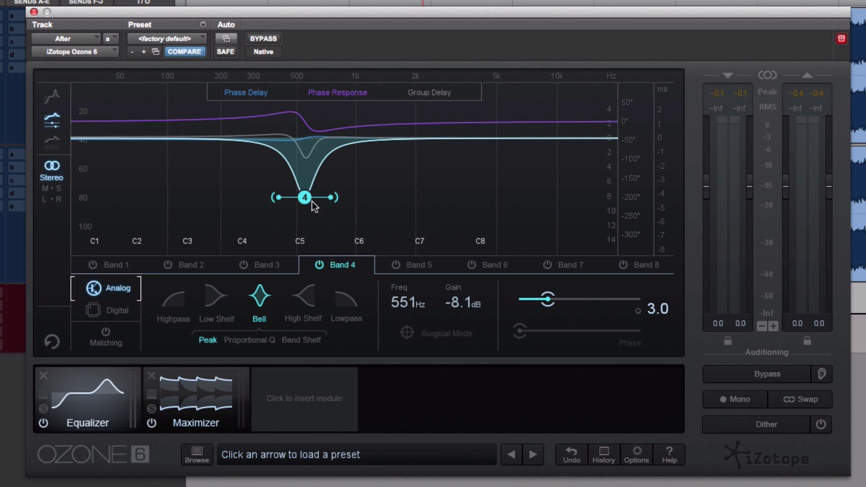
{"action": "left_click_drag", "start_coordinate": [305, 198], "coordinate": [325, 195]}
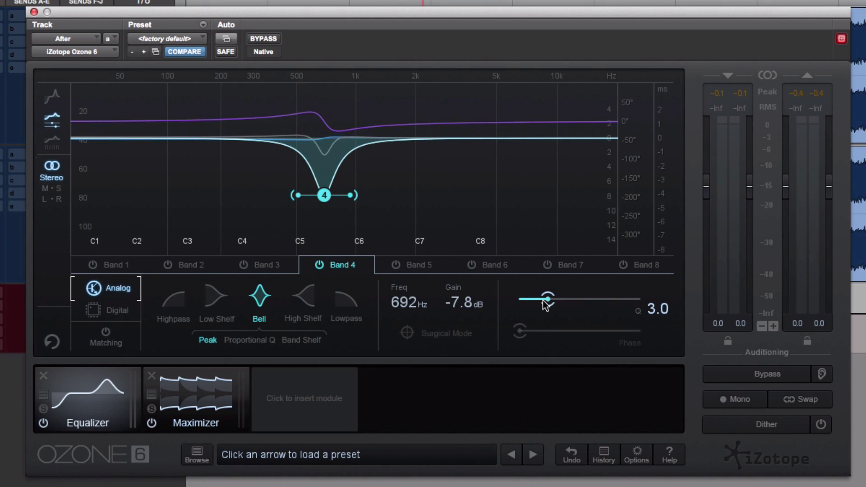
{"action": "left_click_drag", "start_coordinate": [547, 298], "coordinate": [663, 301]}
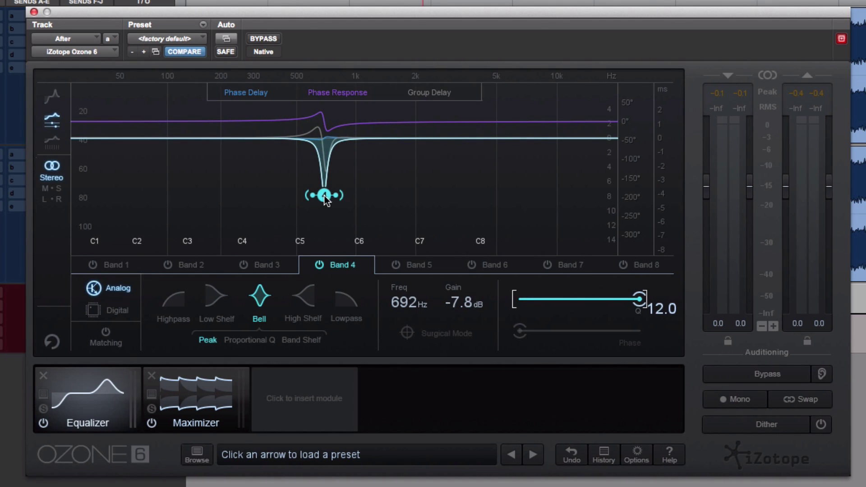
{"action": "left_click_drag", "start_coordinate": [324, 197], "coordinate": [328, 224]}
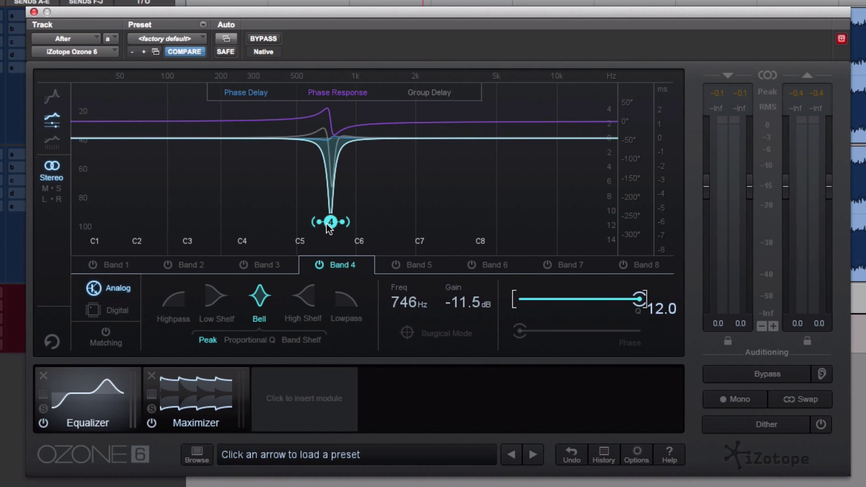
{"action": "scroll", "coordinate": [326, 224], "scroll_direction": "down", "scroll_amount": 5}
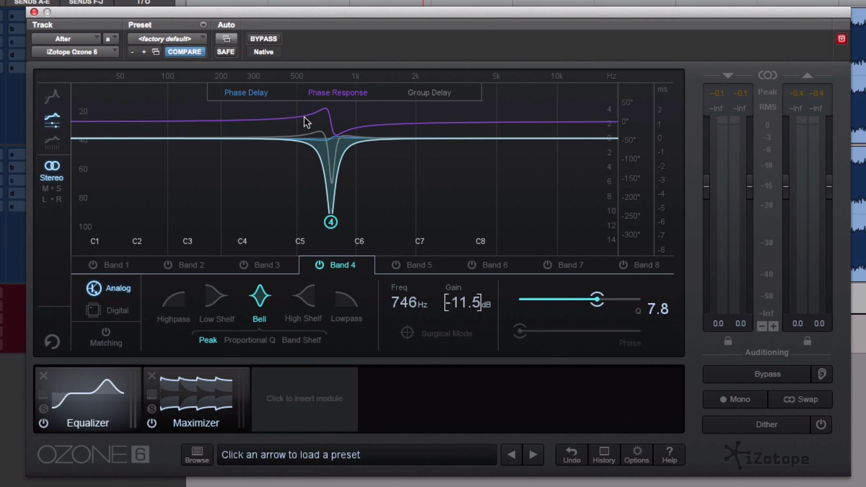
Narrow Band 4 to a Q of 12.0 and vary its frequency and cut, ending at about 905 Hz and -10.0 dB
{"action": "left_click_drag", "start_coordinate": [332, 217], "coordinate": [342, 178]}
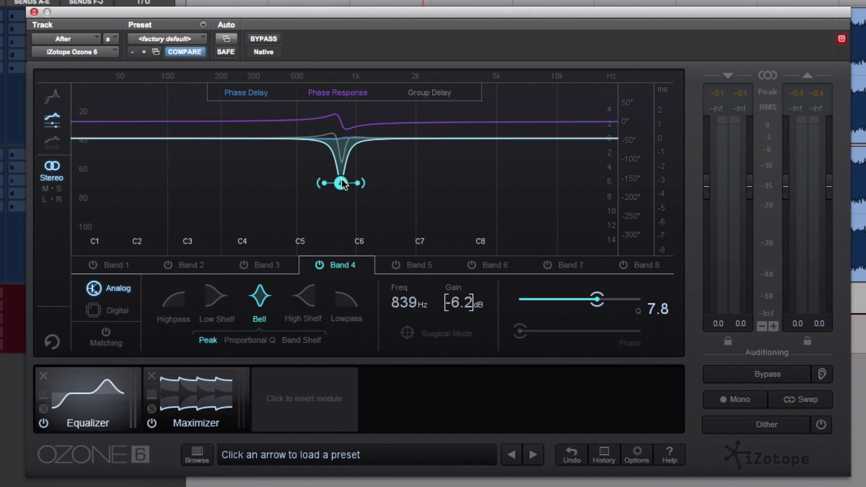
{"action": "mouse_move", "coordinate": [342, 180]}
{"action": "left_mouse_down"}
{"action": "mouse_move", "coordinate": [362, 179]}
{"action": "mouse_move", "coordinate": [329, 181]}
{"action": "mouse_move", "coordinate": [341, 179]}
{"action": "left_mouse_up"}
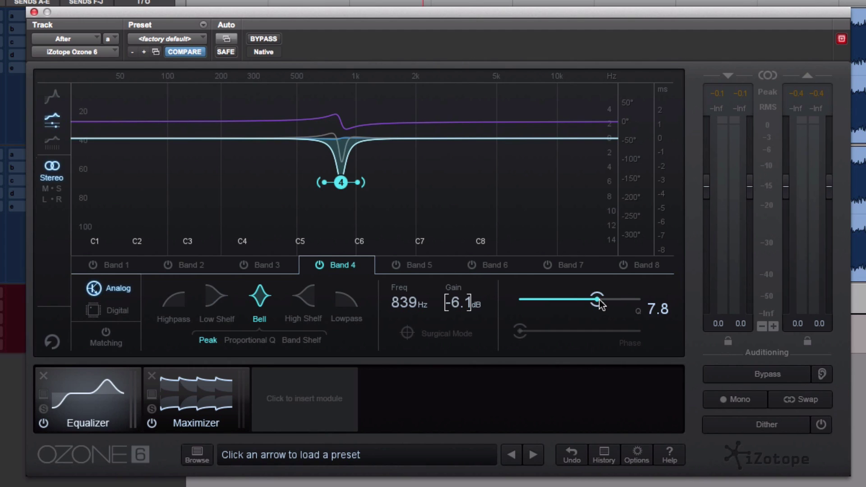
{"action": "left_click_drag", "start_coordinate": [597, 299], "coordinate": [691, 299]}
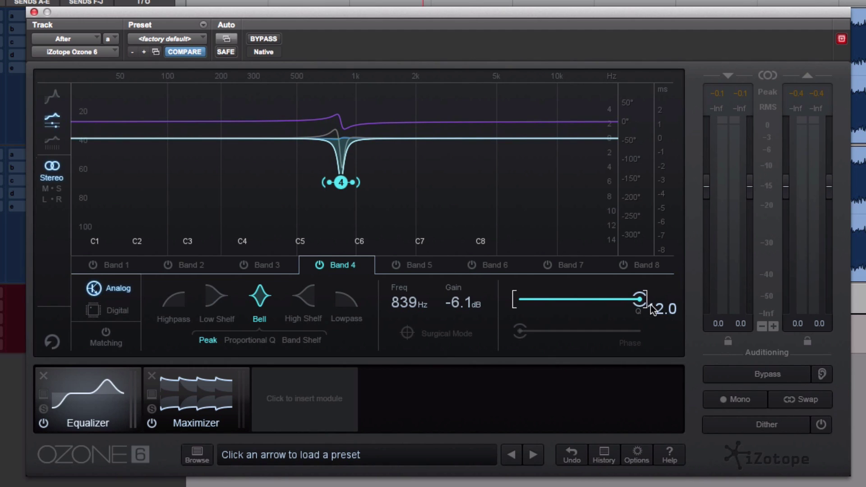
{"action": "left_click_drag", "start_coordinate": [348, 184], "coordinate": [343, 247]}
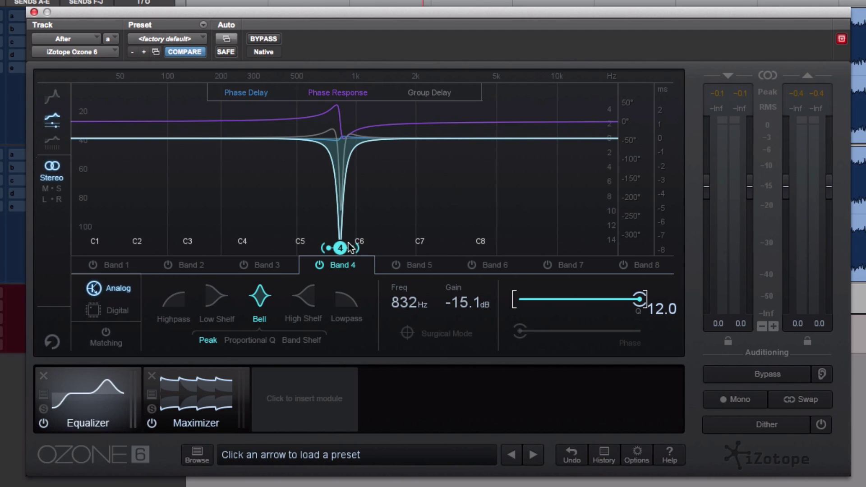
{"action": "left_click_drag", "start_coordinate": [341, 245], "coordinate": [337, 232]}
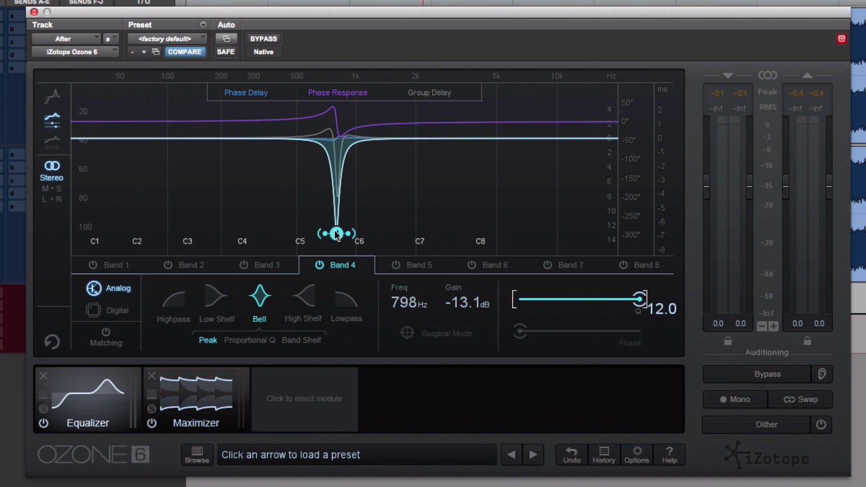
{"action": "left_click_drag", "start_coordinate": [336, 232], "coordinate": [347, 210]}
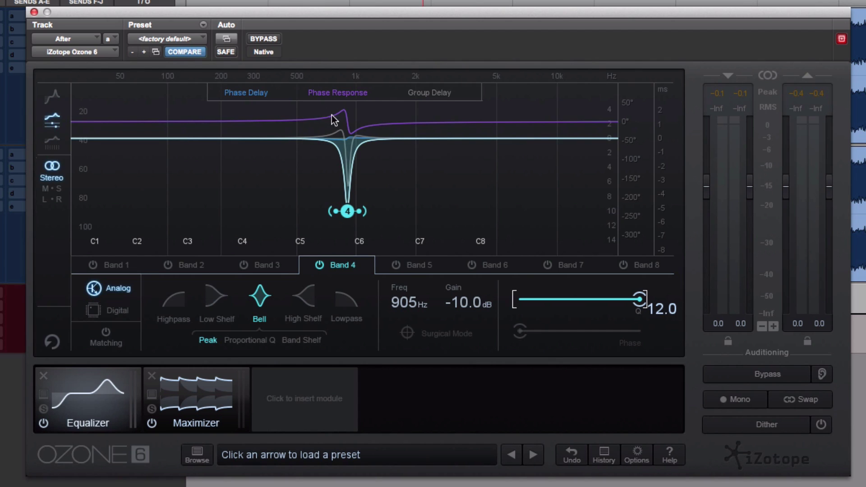
Switch the Equalizer to Digital mode, raise Band 4's phase to 100%, and return it to 0%
{"action": "left_click", "coordinate": [113, 313]}
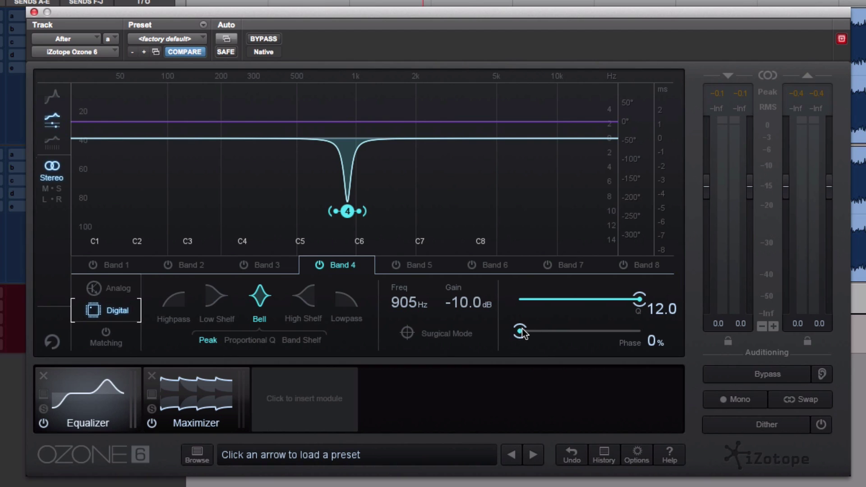
{"action": "left_click_drag", "start_coordinate": [522, 329], "coordinate": [652, 338]}
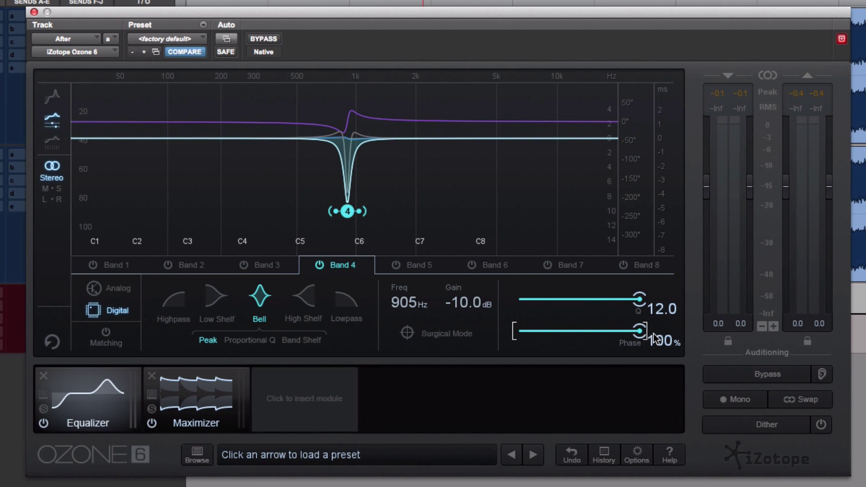
{"action": "left_click_drag", "start_coordinate": [644, 337], "coordinate": [515, 335]}
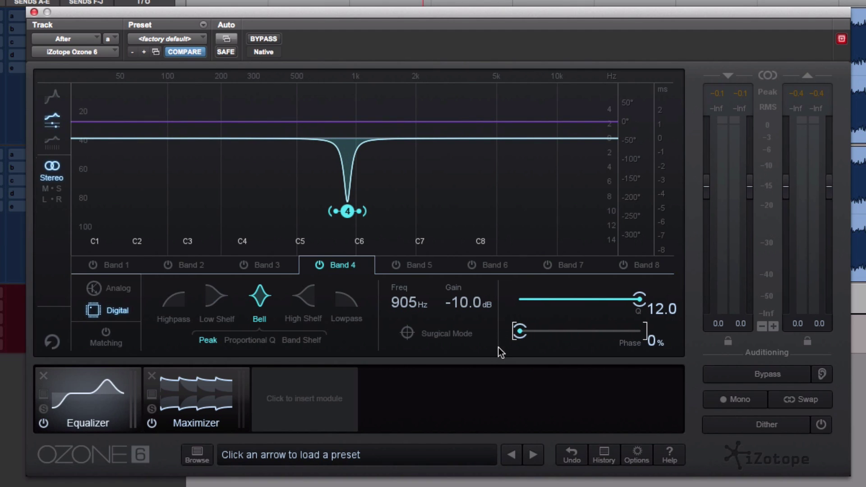
Try Surgical Mode on Band 4, sweep its phase to 100% and back to 0%, and turn Surgical Mode off
{"action": "mouse_move", "coordinate": [319, 185]}
{"action": "left_click", "coordinate": [406, 333]}
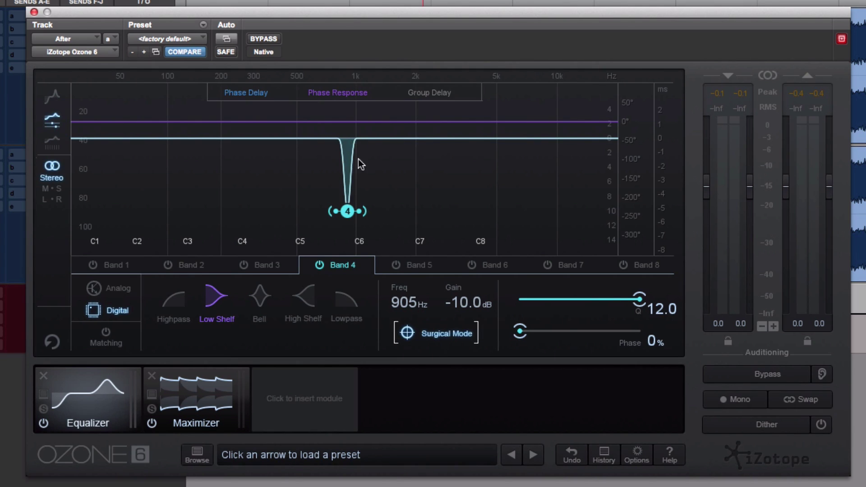
{"action": "left_click_drag", "start_coordinate": [520, 331], "coordinate": [643, 334]}
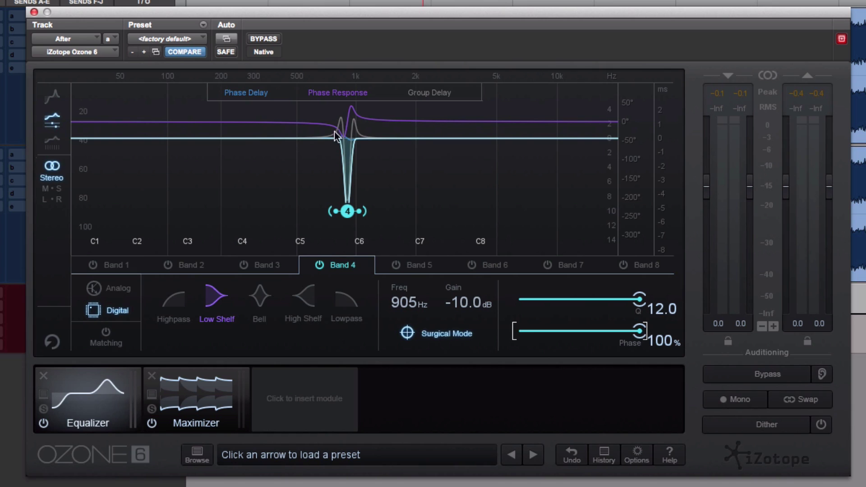
{"action": "left_click_drag", "start_coordinate": [630, 330], "coordinate": [511, 330]}
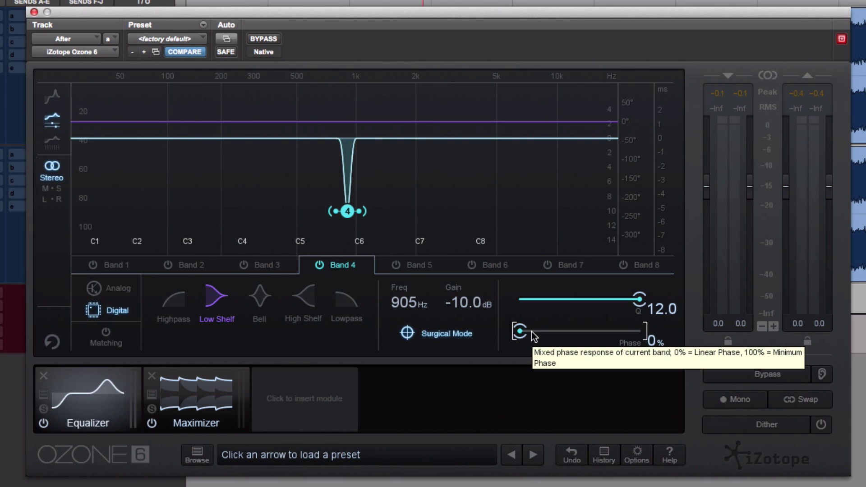
{"action": "left_click", "coordinate": [431, 334]}
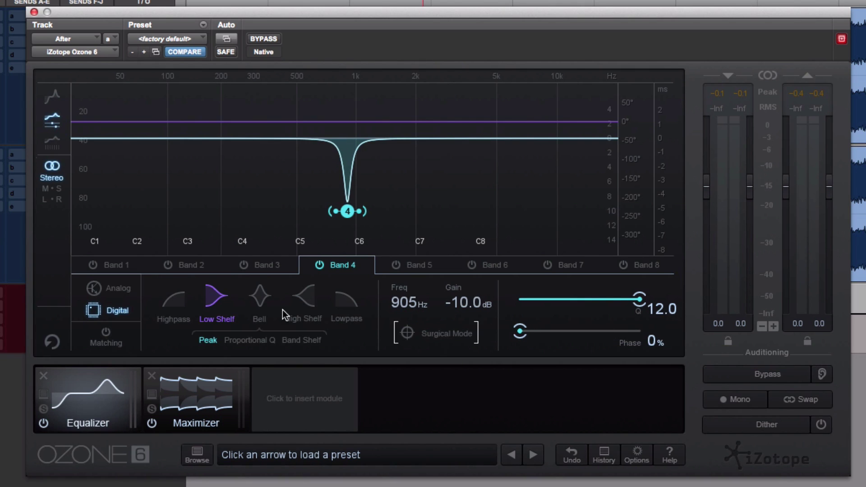
Return to Analog mode and reshape Band 4 into a broad boost at about 1.43 kHz, 2.5 dB and a Q of 1.1
{"action": "left_click", "coordinate": [118, 289]}
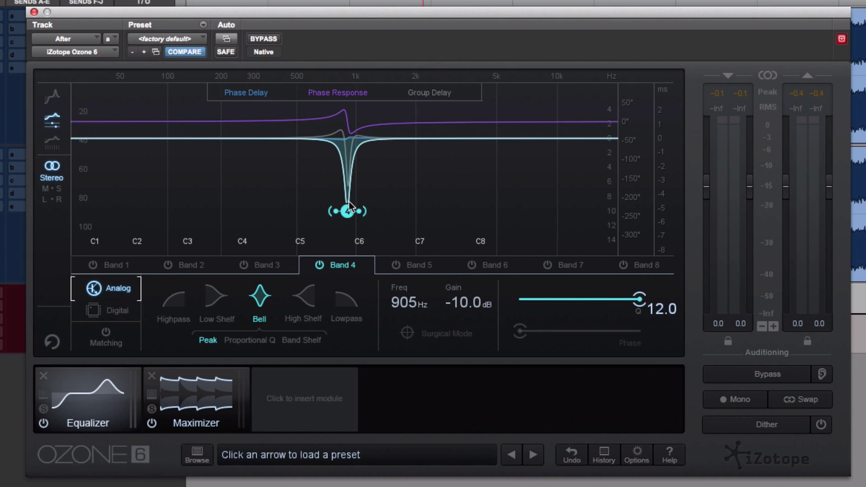
{"action": "left_click_drag", "start_coordinate": [348, 202], "coordinate": [342, 185]}
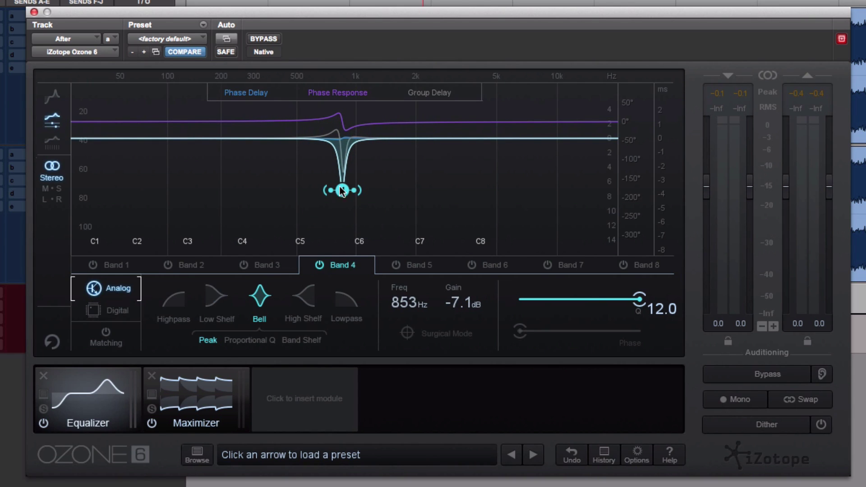
{"action": "left_click_drag", "start_coordinate": [370, 149], "coordinate": [395, 116]}
{"action": "left_click_drag", "start_coordinate": [640, 294], "coordinate": [527, 299]}
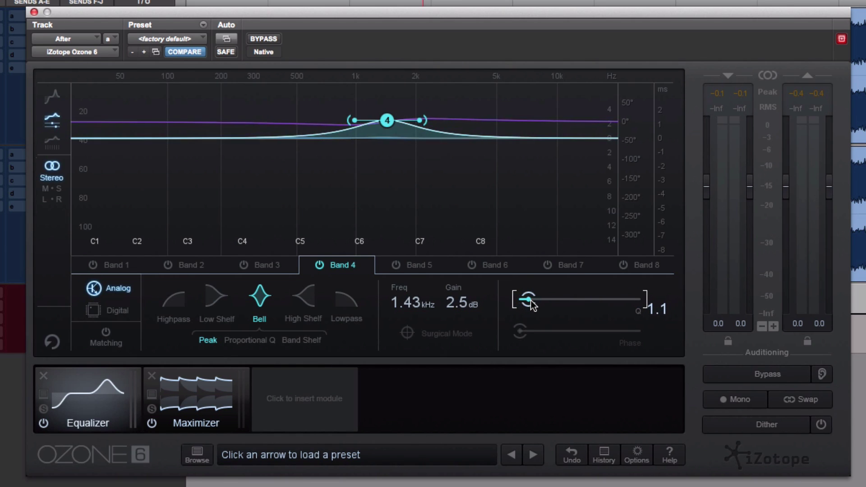
Change Band 4's filter to a Low Shelf with the Vintage shape
{"action": "left_click", "coordinate": [215, 301]}
{"action": "left_click", "coordinate": [203, 340]}
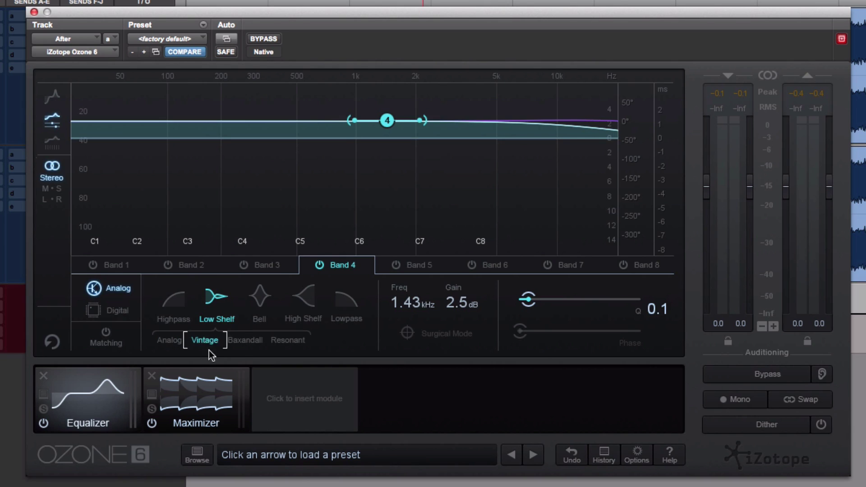
Try the Baxandall shape on Band 4's Low Shelf, choose Resonant, and move the band to about 721 Hz and -1.0 dB
{"action": "left_click", "coordinate": [245, 341]}
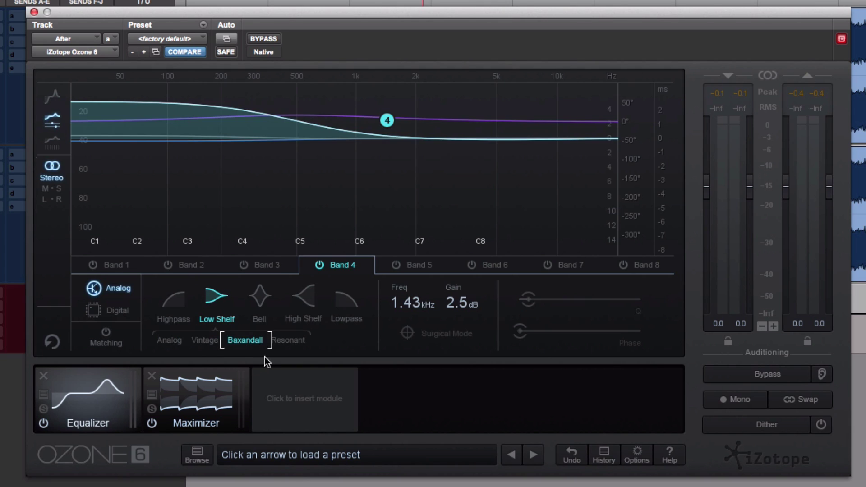
{"action": "left_click", "coordinate": [290, 342]}
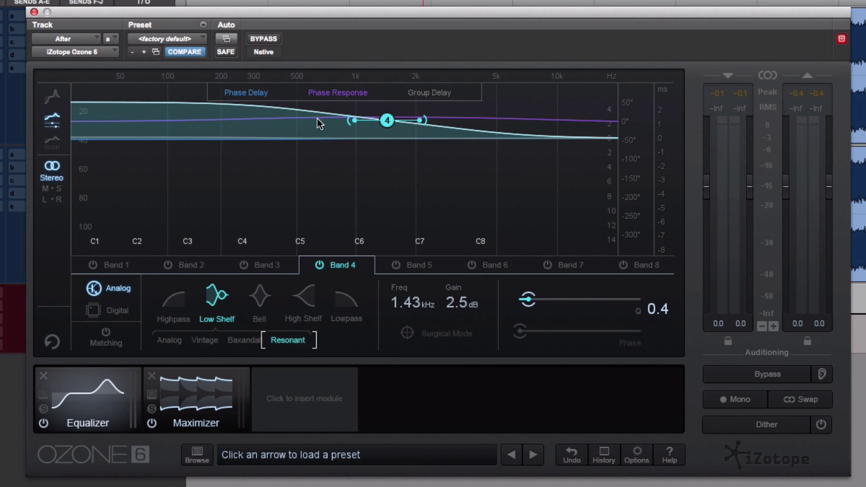
{"action": "left_click_drag", "start_coordinate": [385, 123], "coordinate": [328, 146]}
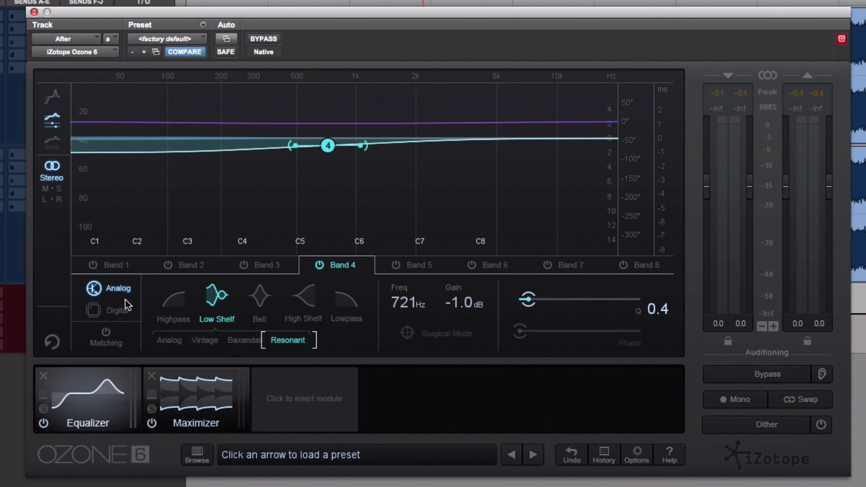
Switch the Equalizer to Digital mode, turn Band 4 off and turn Band 5 on
{"action": "left_click", "coordinate": [119, 310]}
{"action": "left_click", "coordinate": [319, 265]}
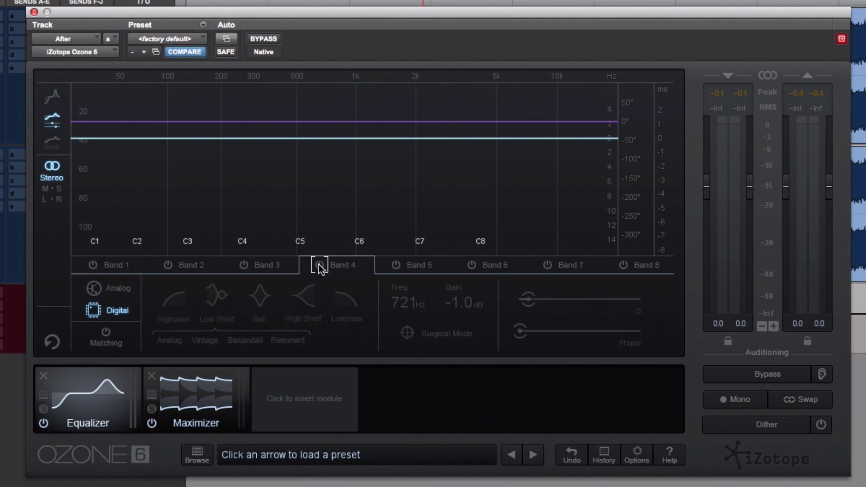
{"action": "left_click", "coordinate": [418, 264]}
{"action": "left_click", "coordinate": [396, 265]}
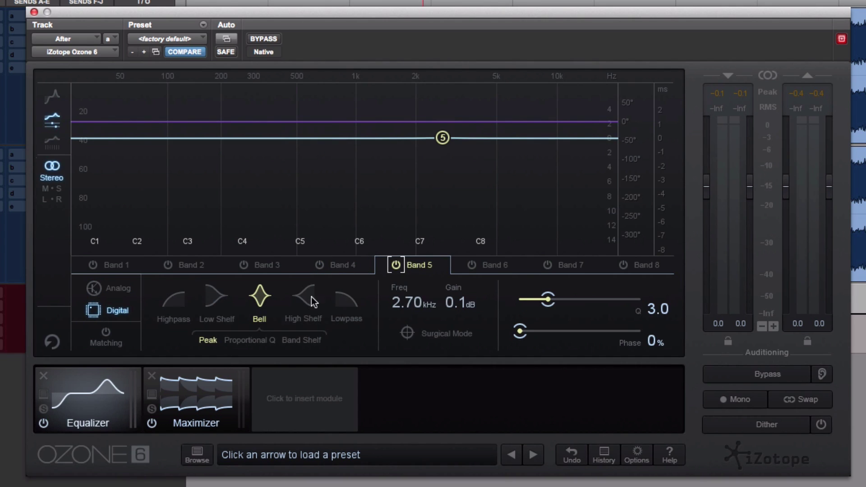
Shape Band 5 into a Surgical Mode cut at about 1.35 kHz and -6.7 dB, with a Q of 12.0 and 0% phase
{"action": "left_click_drag", "start_coordinate": [444, 143], "coordinate": [395, 178]}
{"action": "left_click", "coordinate": [411, 327]}
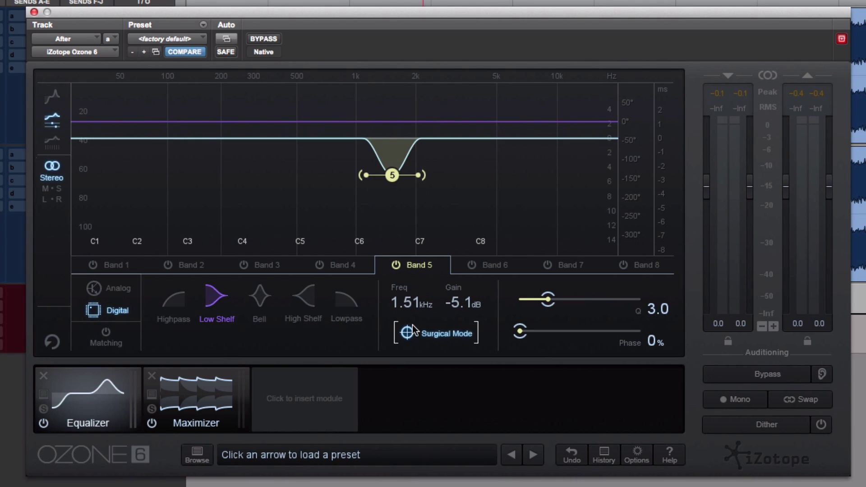
{"action": "left_click_drag", "start_coordinate": [540, 301], "coordinate": [652, 307]}
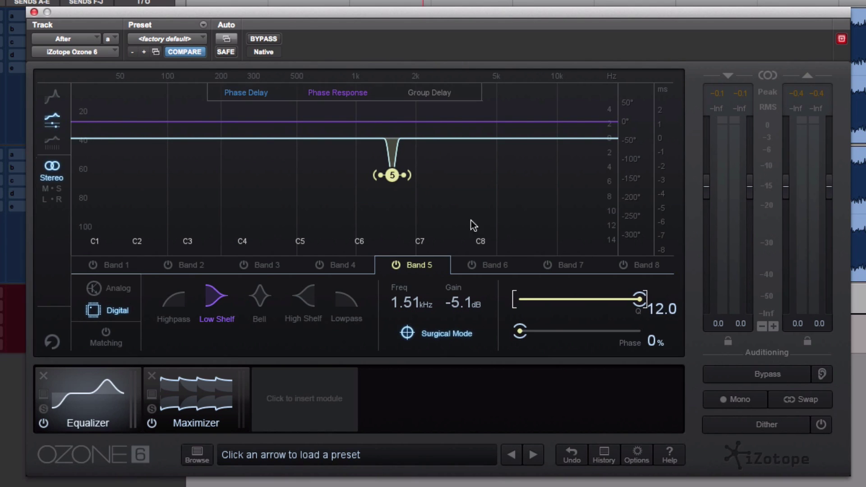
{"action": "left_click_drag", "start_coordinate": [394, 173], "coordinate": [384, 188]}
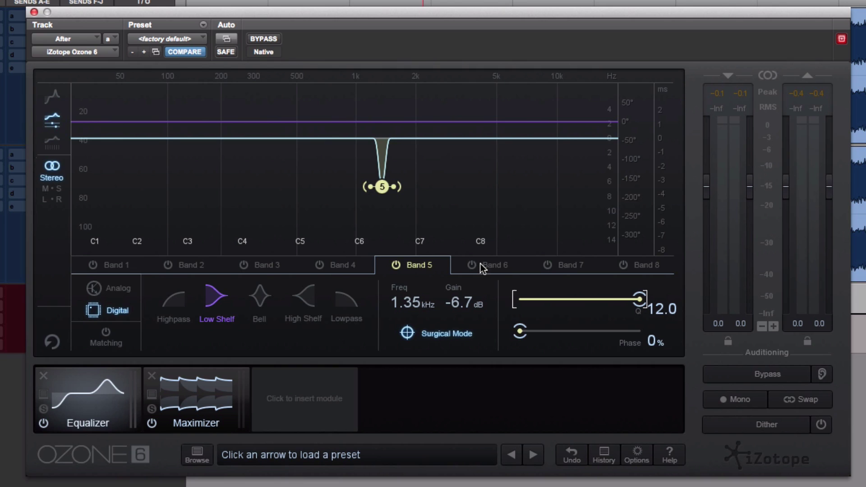
{"action": "mouse_move", "coordinate": [519, 330]}
{"action": "left_mouse_down"}
{"action": "mouse_move", "coordinate": [558, 329]}
{"action": "mouse_move", "coordinate": [510, 335]}
{"action": "left_mouse_up"}
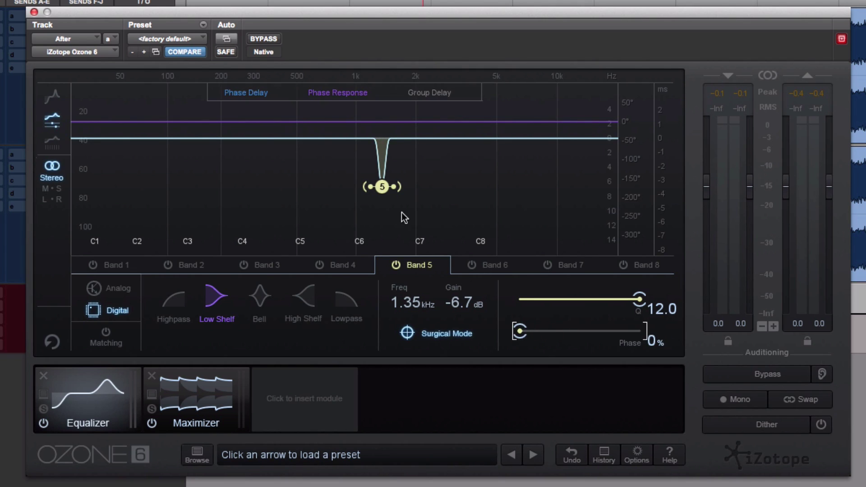
With Surgical Mode off, move Band 5's cut to about 1.82 kHz and -8.9 dB, and switch the Equalizer to Analog mode
{"action": "left_click_drag", "start_coordinate": [381, 189], "coordinate": [407, 203]}
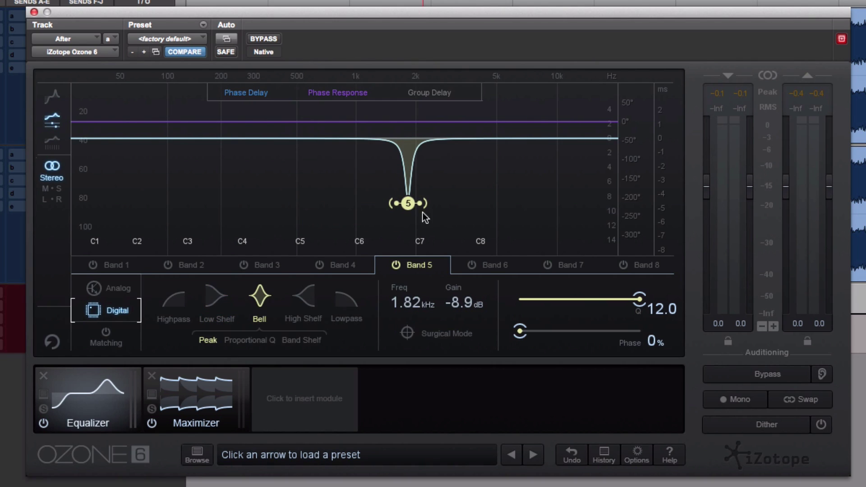
{"action": "left_click", "coordinate": [122, 291]}
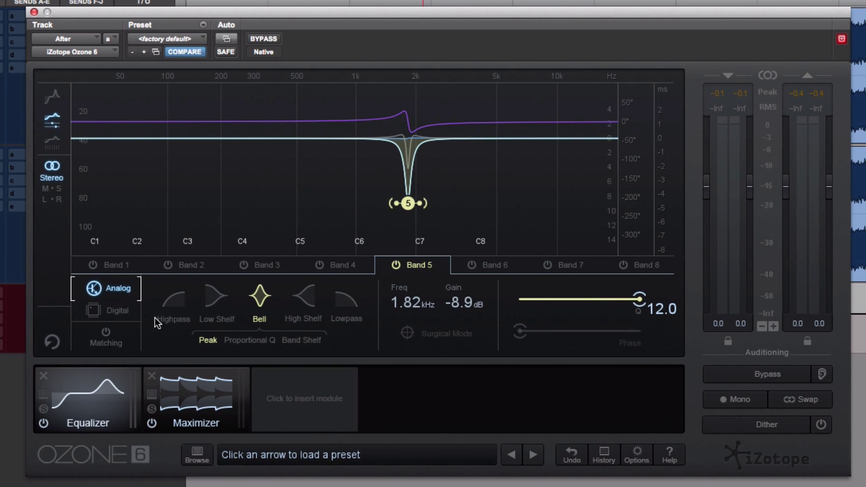
Change Band 5 to a Low Shelf and go through the Vintage and Baxandall shapes, ending on Resonant
{"action": "left_click", "coordinate": [209, 301]}
{"action": "left_click", "coordinate": [211, 338]}
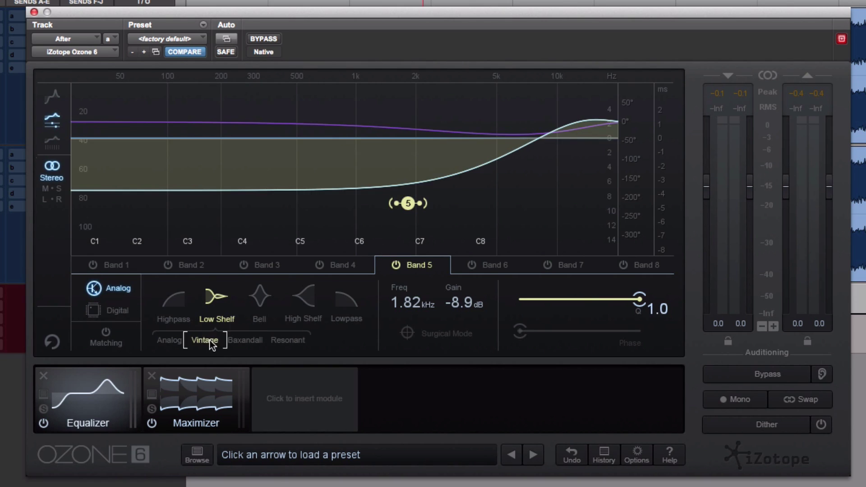
{"action": "left_click", "coordinate": [248, 339]}
{"action": "left_click", "coordinate": [277, 342]}
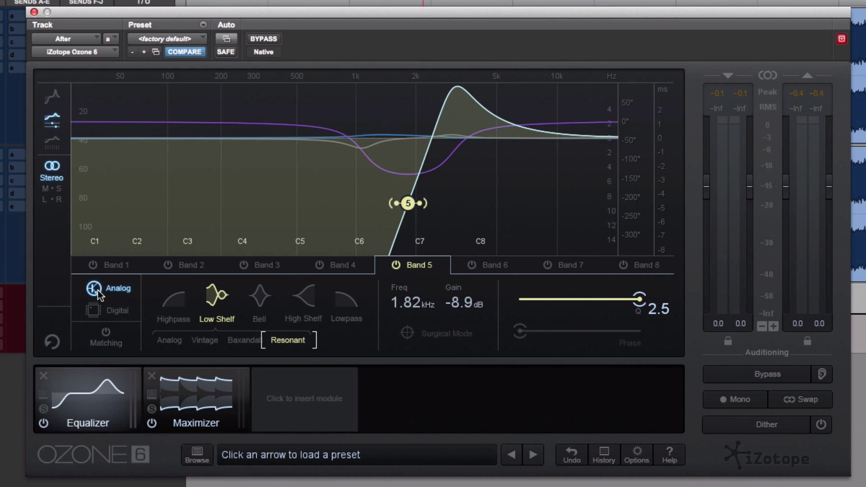
Turn Band 5 off, turn Band 6 on, and shape it into a boost at about 1.38 kHz and 3.1 dB
{"action": "left_click", "coordinate": [396, 265]}
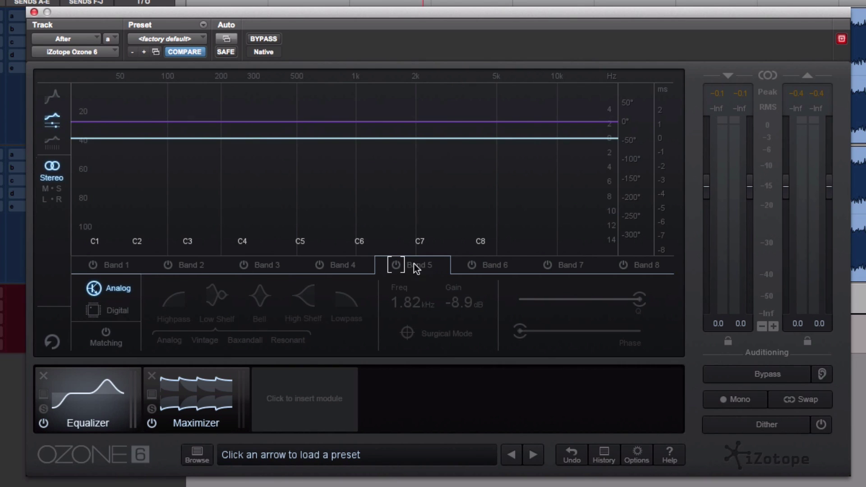
{"action": "left_click", "coordinate": [509, 266]}
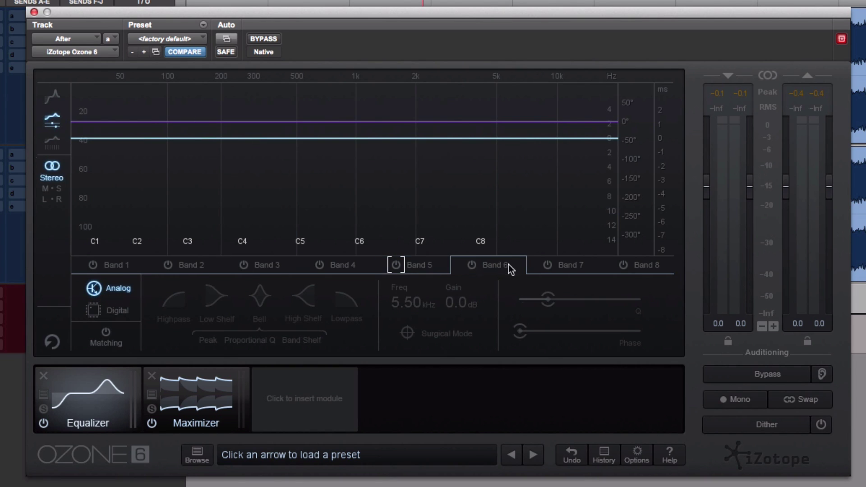
{"action": "left_click", "coordinate": [471, 265]}
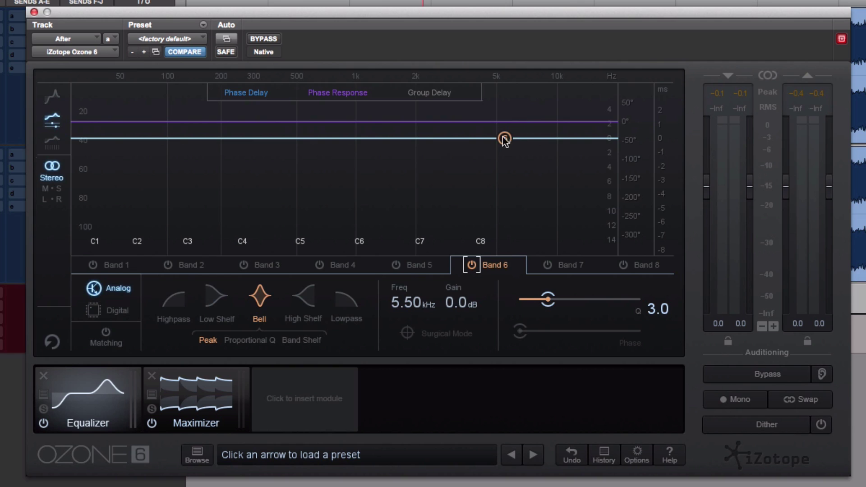
{"action": "left_click_drag", "start_coordinate": [503, 138], "coordinate": [383, 115]}
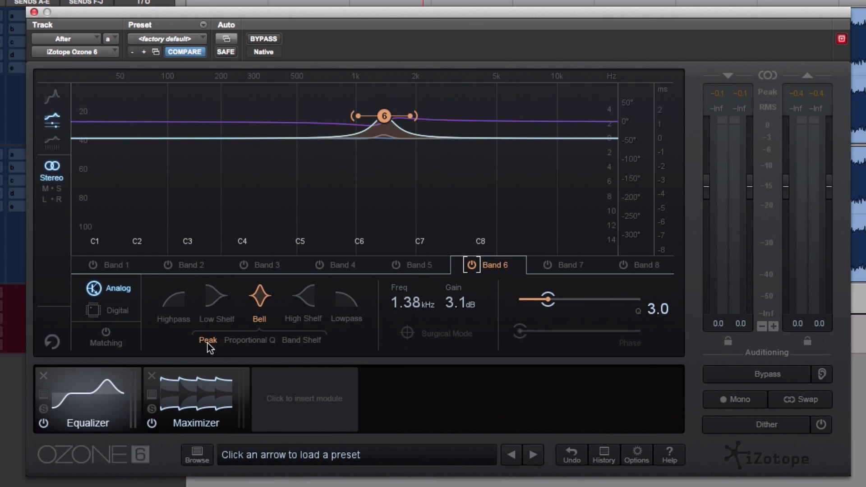
Try Band Shelf on Band 6's Bell filter, choose Proportional Q, and pull the band to about 1.29 kHz and -5.7 dB
{"action": "left_click", "coordinate": [290, 342]}
{"action": "left_click", "coordinate": [256, 340]}
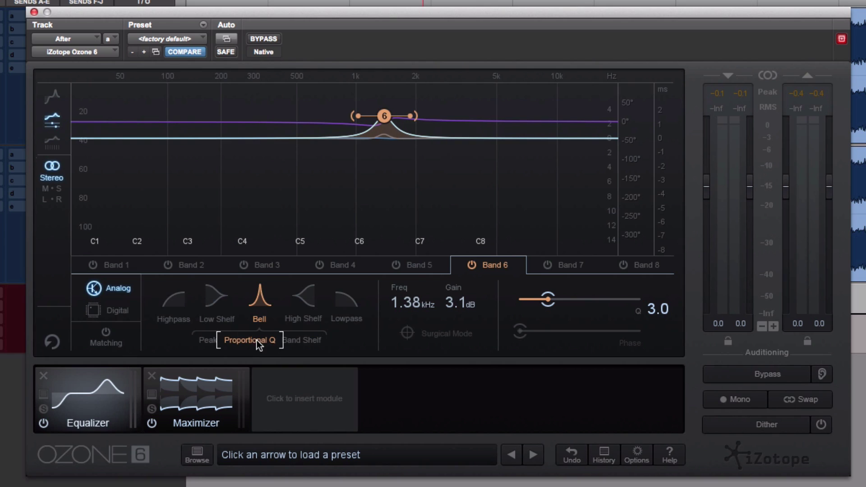
{"action": "scroll", "coordinate": [633, 169], "scroll_direction": "down", "scroll_amount": 5}
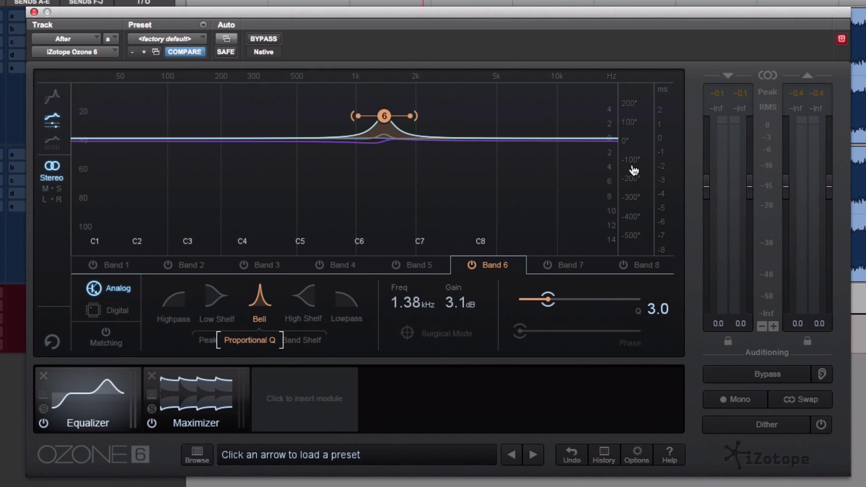
{"action": "left_click_drag", "start_coordinate": [384, 116], "coordinate": [378, 179]}
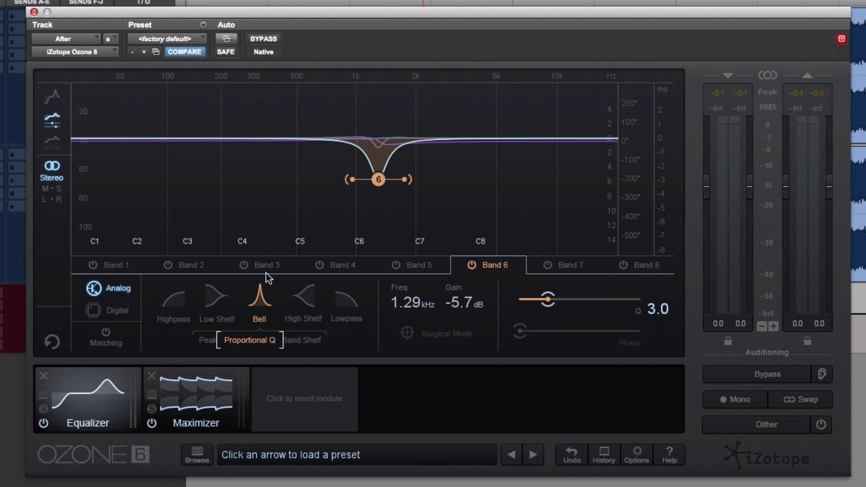
Compare Band 6's Bell shapes, return it to Peak, and move the cut to about 1.28 kHz and -3.3 dB
{"action": "left_click", "coordinate": [298, 338]}
{"action": "left_click", "coordinate": [240, 339]}
{"action": "left_click", "coordinate": [208, 339]}
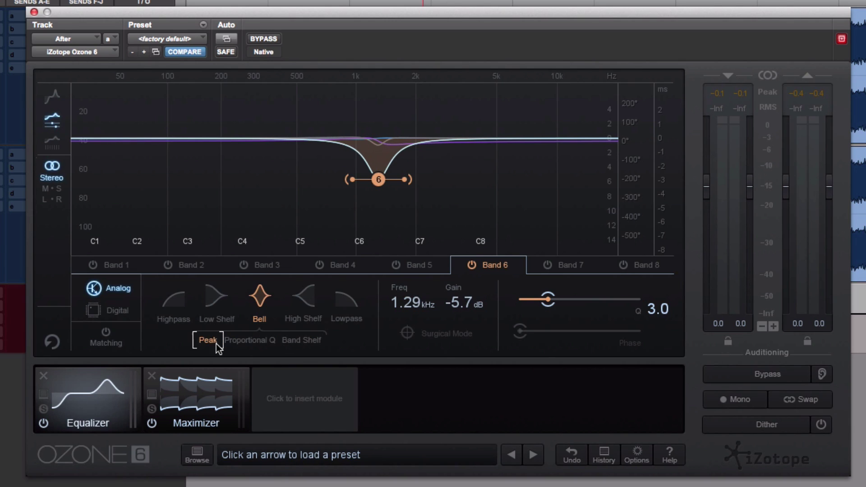
{"action": "mouse_move", "coordinate": [419, 248]}
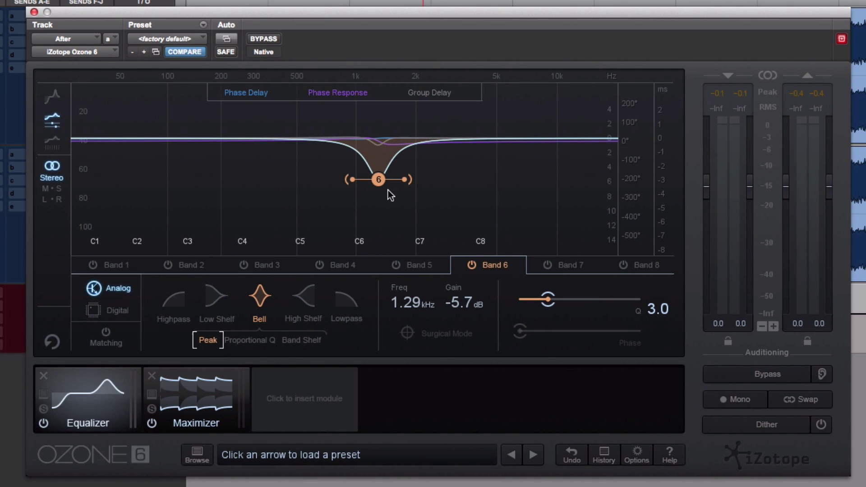
{"action": "mouse_move", "coordinate": [380, 180]}
{"action": "left_mouse_down"}
{"action": "mouse_move", "coordinate": [387, 118]}
{"action": "mouse_move", "coordinate": [377, 185]}
{"action": "left_mouse_up"}
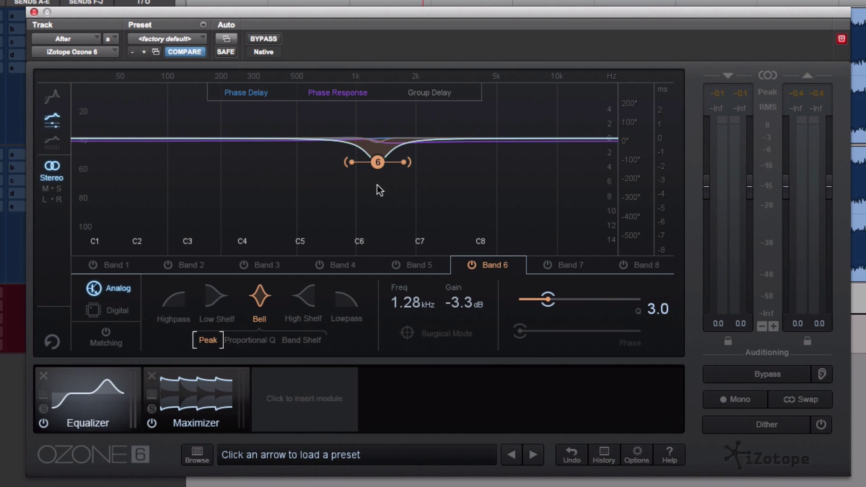
Compare Proportional Q and Band Shelf on Band 6's shallower cut and return the filter to Peak
{"action": "left_click", "coordinate": [255, 341]}
{"action": "left_click", "coordinate": [301, 339]}
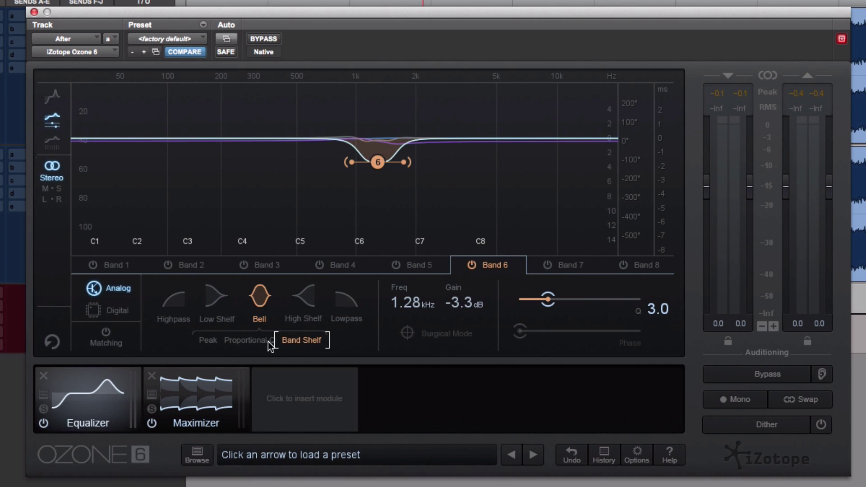
{"action": "left_click", "coordinate": [256, 343]}
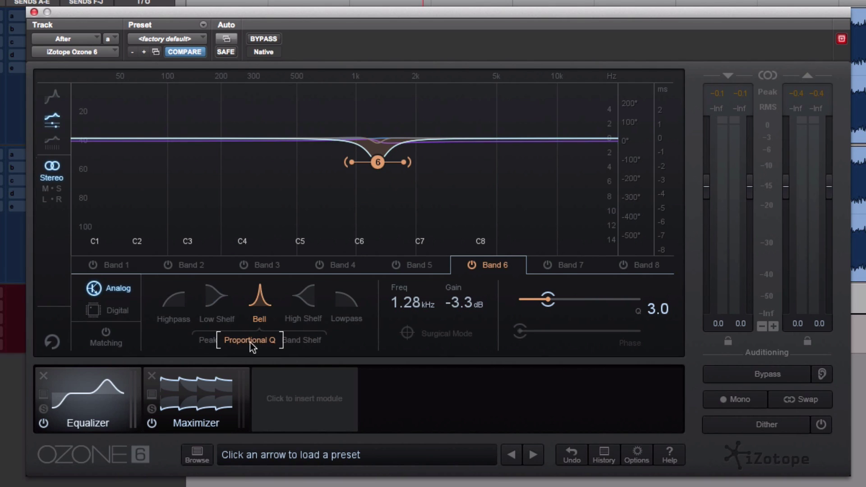
{"action": "left_click", "coordinate": [206, 340]}
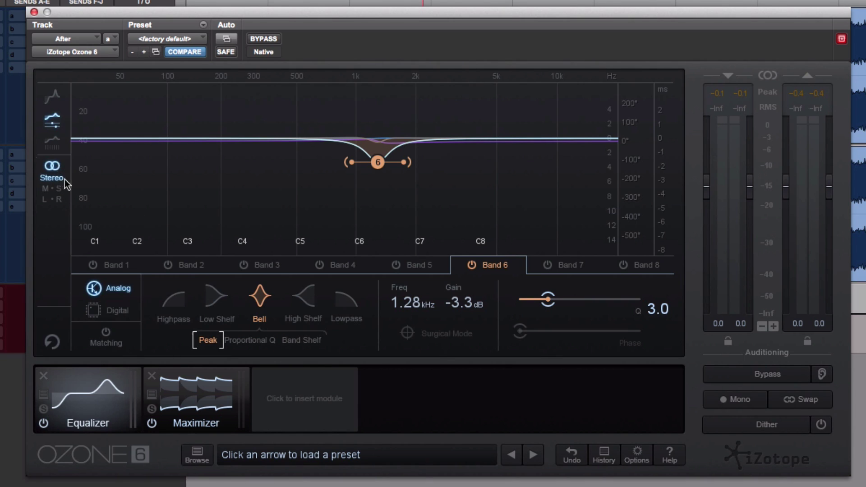
Switch the Equalizer from Stereo to Mid/Side processing and alternate between the Side and Mid controls, ending on Mid
{"action": "left_click", "coordinate": [51, 189]}
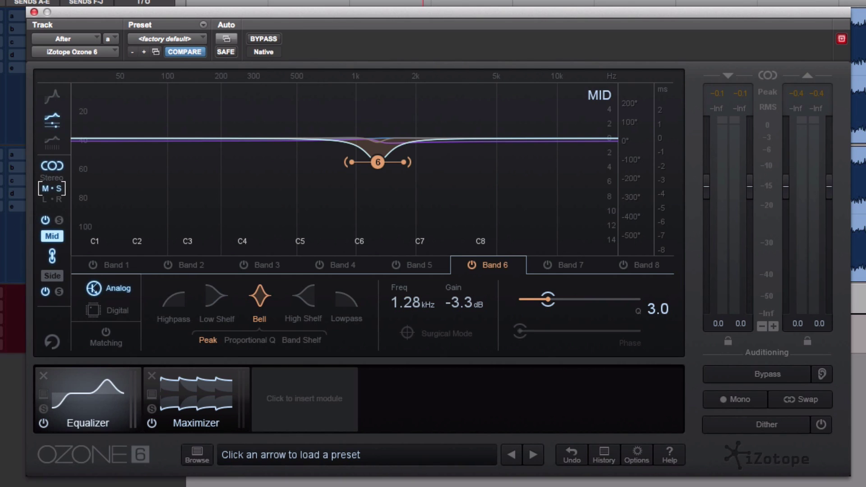
{"action": "left_click", "coordinate": [55, 275]}
{"action": "left_click", "coordinate": [53, 235]}
{"action": "left_click", "coordinate": [56, 274]}
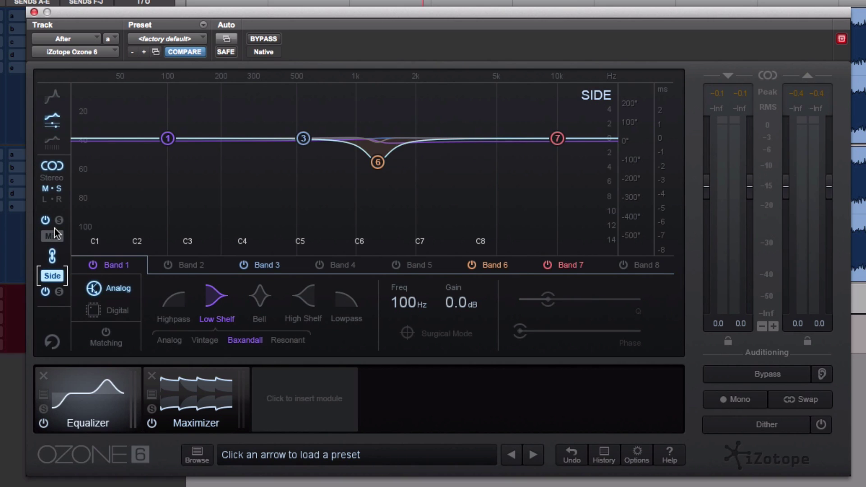
{"action": "left_click", "coordinate": [53, 236]}
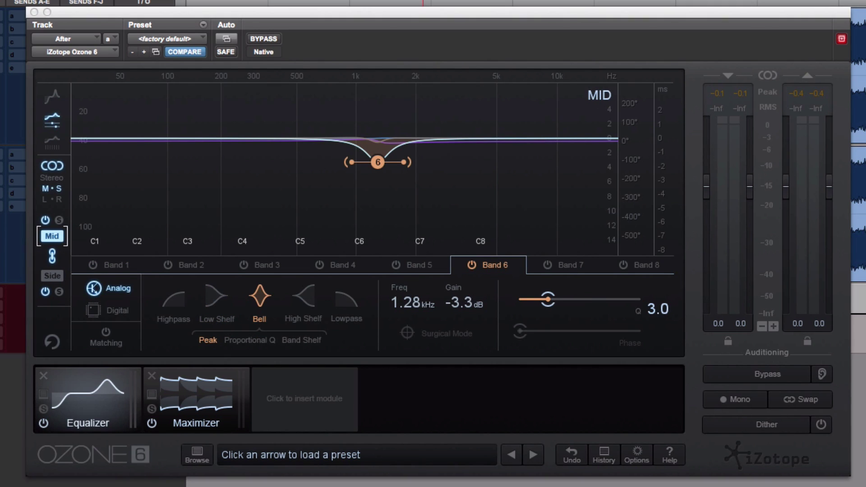
Play the track, solo the Mid channel to hear it alone, and stop playback
{"action": "key", "text": "space"}
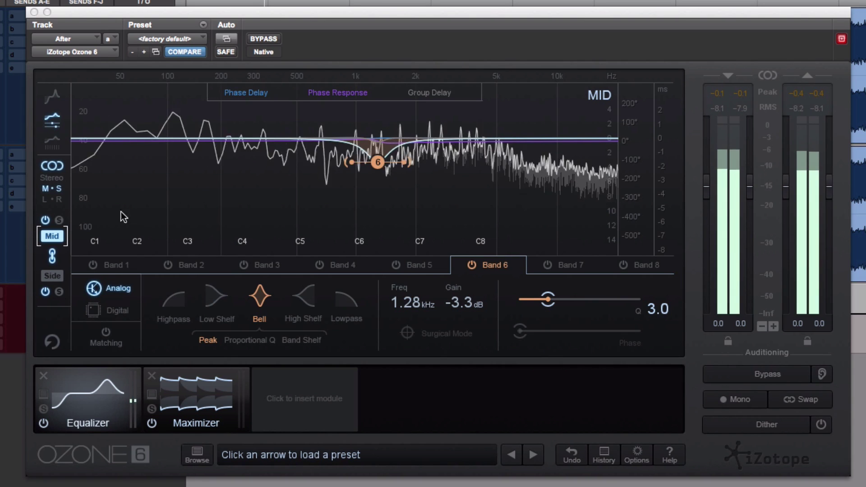
{"action": "left_click", "coordinate": [58, 221]}
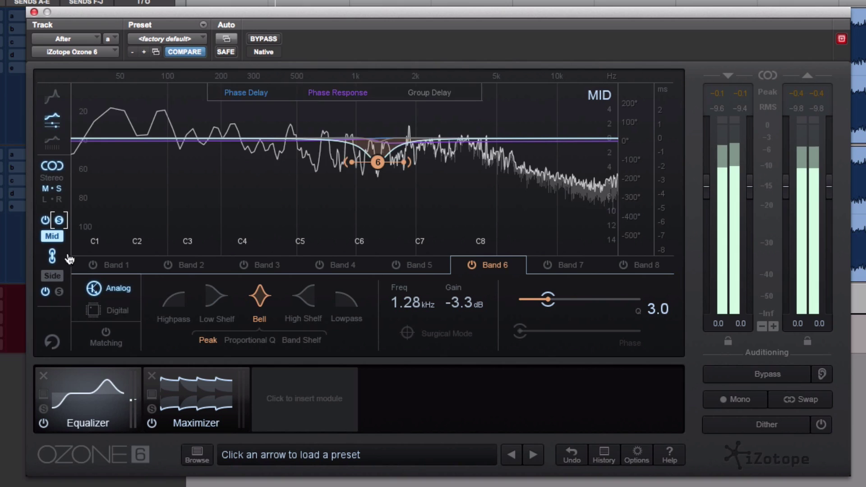
{"action": "key", "text": "space"}
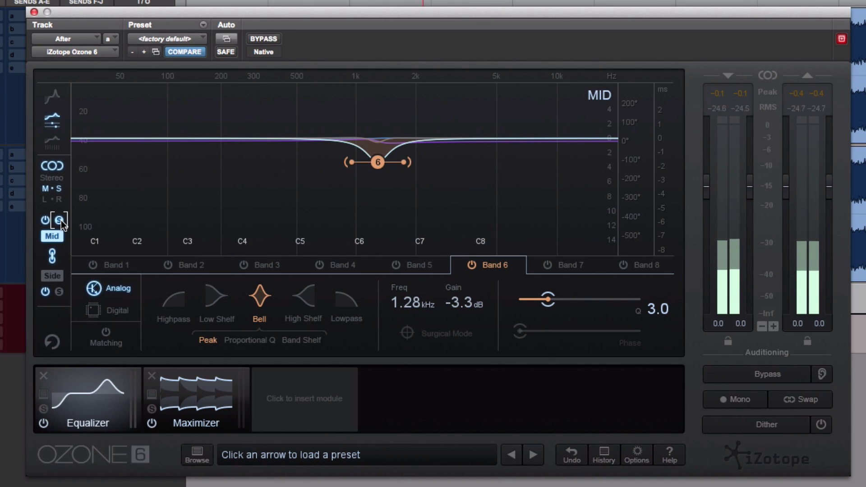
Show the Side controls, solo the Side channel, and play the track
{"action": "left_click", "coordinate": [52, 276]}
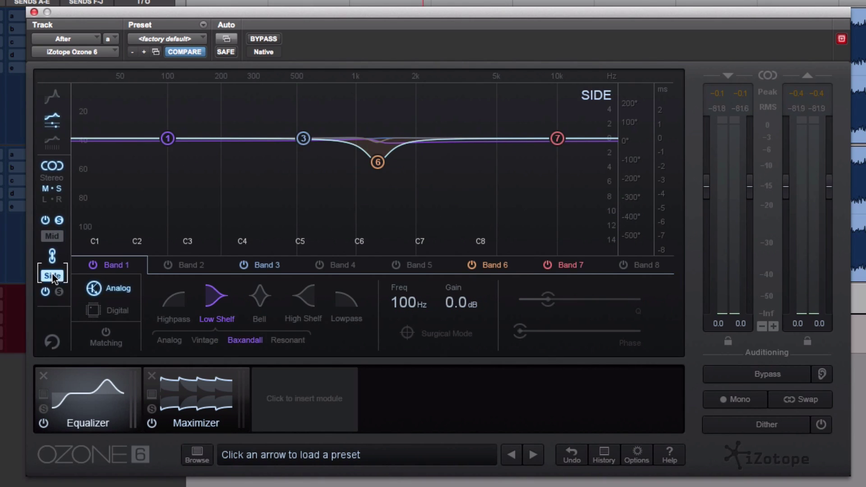
{"action": "left_click", "coordinate": [59, 291]}
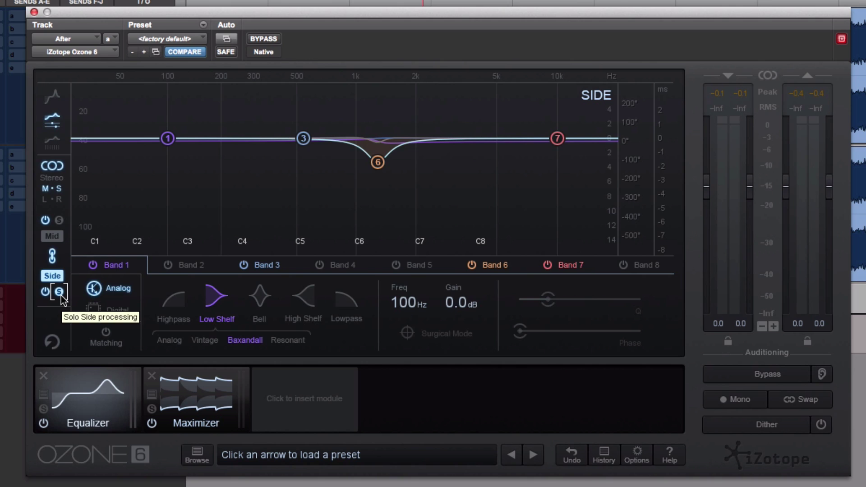
{"action": "key", "text": "space"}
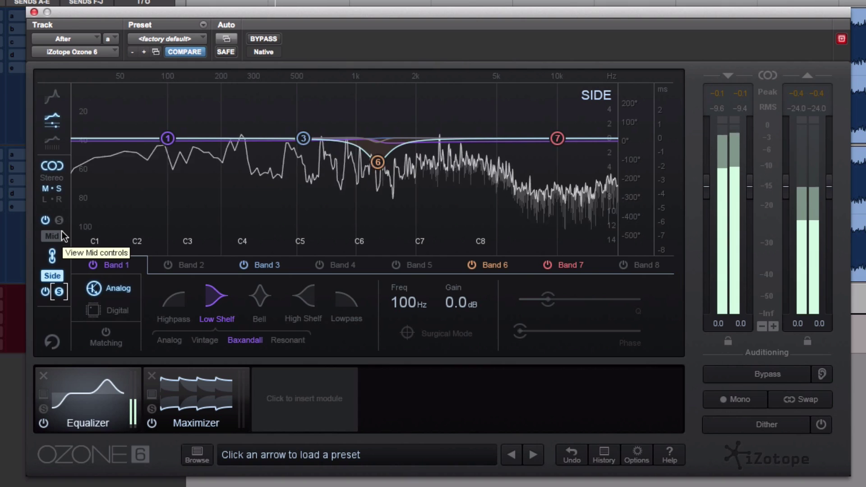
Stop playback, show the Mid controls, and unlink the Mid and Side channels
{"action": "key", "text": "space"}
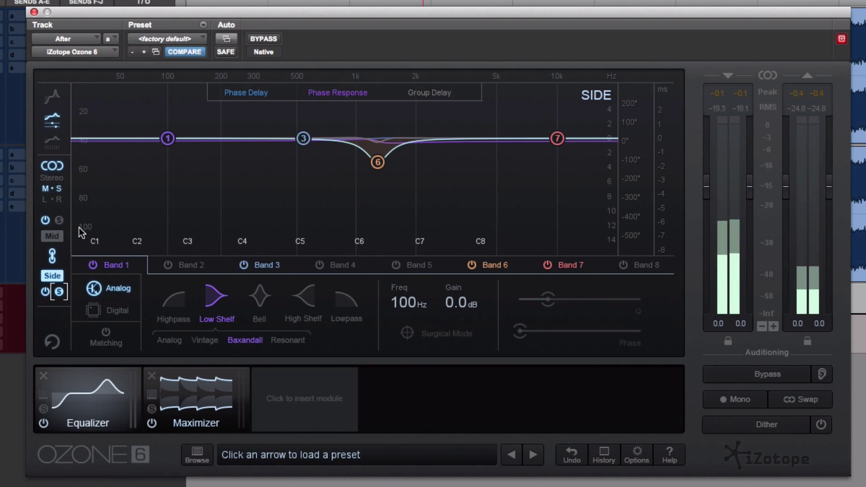
{"action": "left_click", "coordinate": [54, 256]}
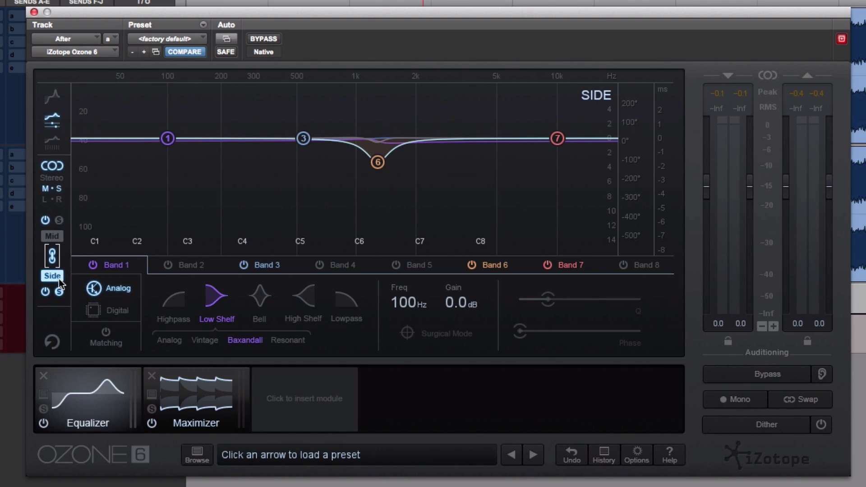
{"action": "left_click", "coordinate": [57, 236]}
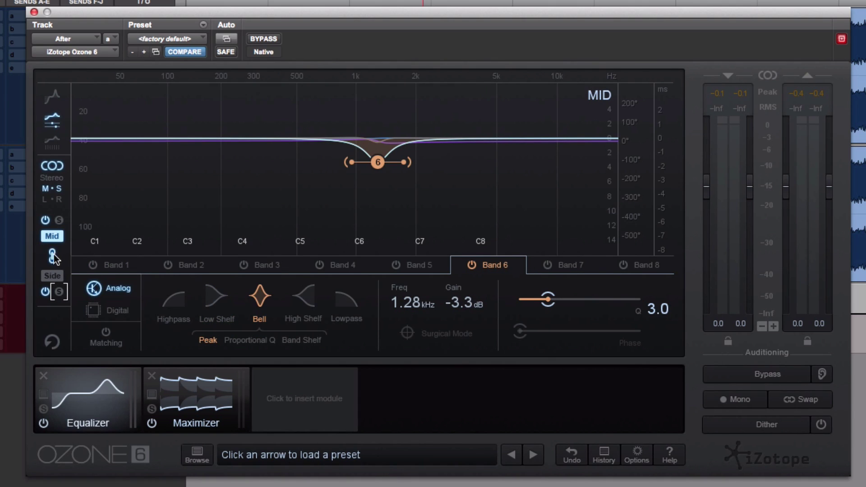
Move the Mid channel's Band 6 to about 897 Hz with a 4.0 dB boost and compare it with the Side curve
{"action": "left_click_drag", "start_coordinate": [383, 158], "coordinate": [347, 106]}
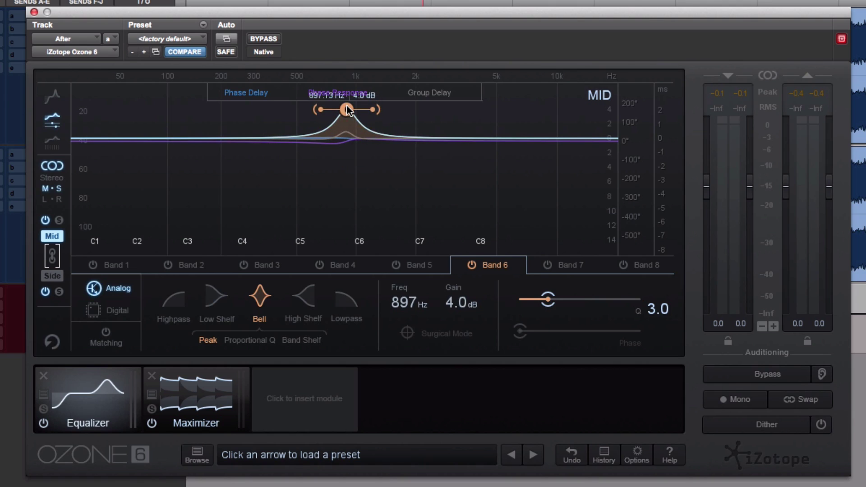
{"action": "left_click", "coordinate": [54, 276]}
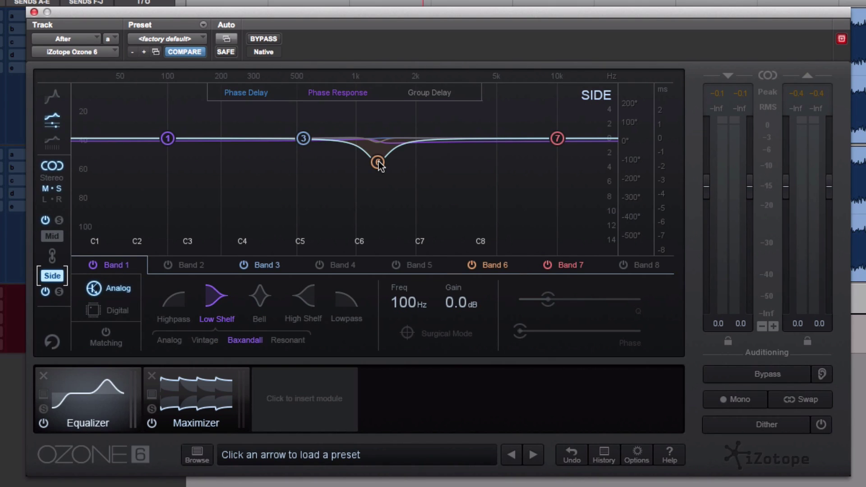
{"action": "left_click", "coordinate": [57, 235]}
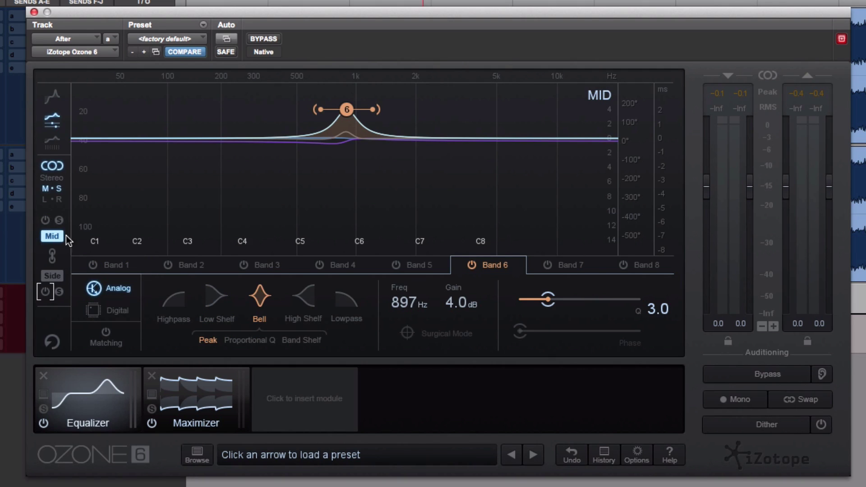
Switch to Left/Right processing and move Band 6 to about 107 Hz, 3.8 dB on Left and 1.49 kHz, -3.8 dB on Right
{"action": "left_click", "coordinate": [53, 199]}
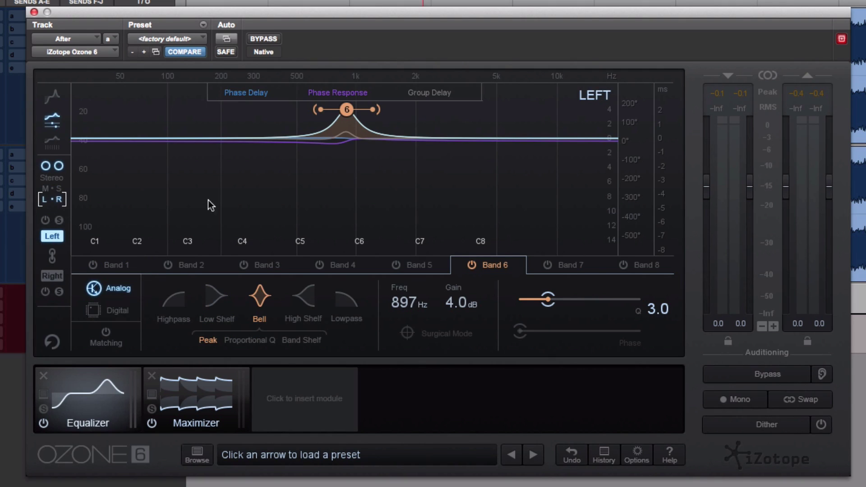
{"action": "left_click_drag", "start_coordinate": [347, 110], "coordinate": [173, 112]}
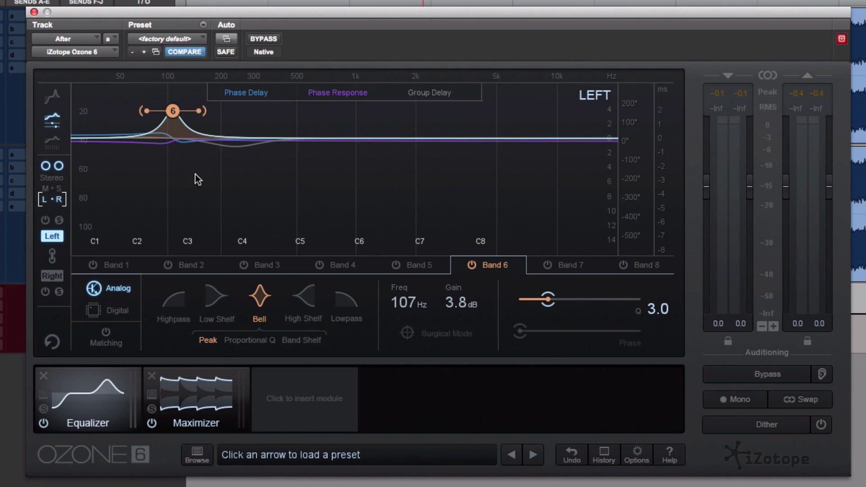
{"action": "left_click", "coordinate": [52, 275]}
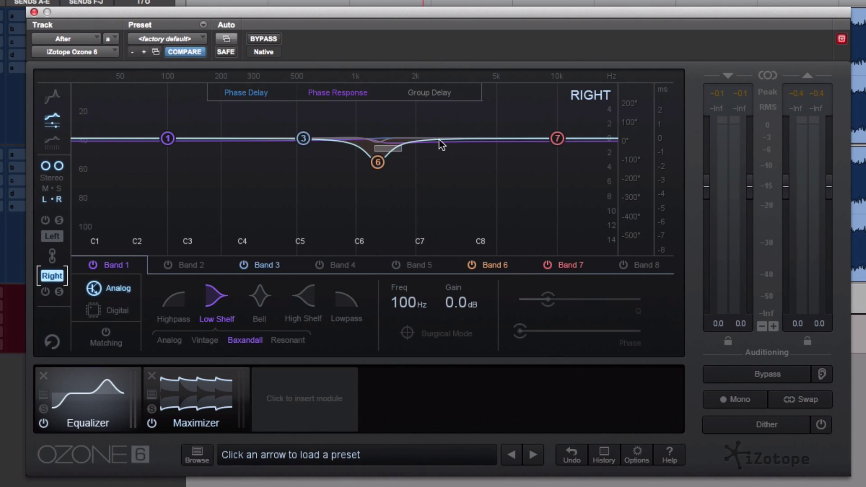
{"action": "left_click_drag", "start_coordinate": [377, 162], "coordinate": [387, 170]}
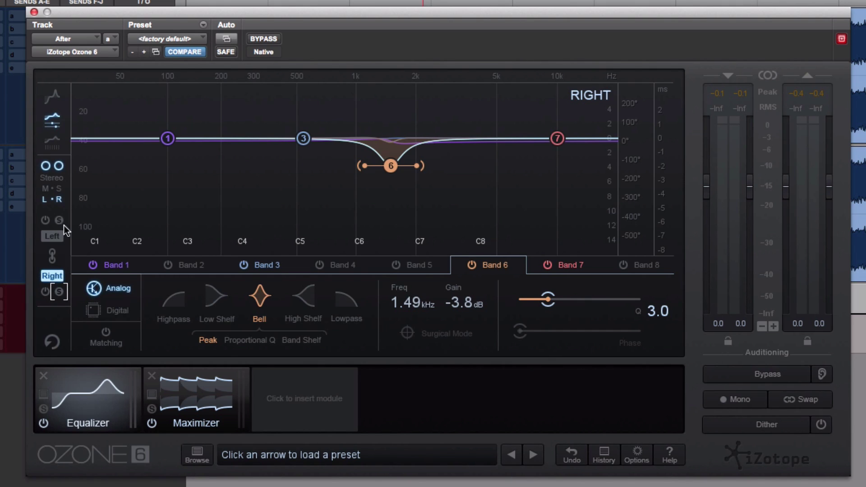
Return the Equalizer to Stereo processing and move Band 6 to about 1.24 kHz with a 2.8 dB boost
{"action": "left_click", "coordinate": [51, 188]}
{"action": "left_click", "coordinate": [52, 165]}
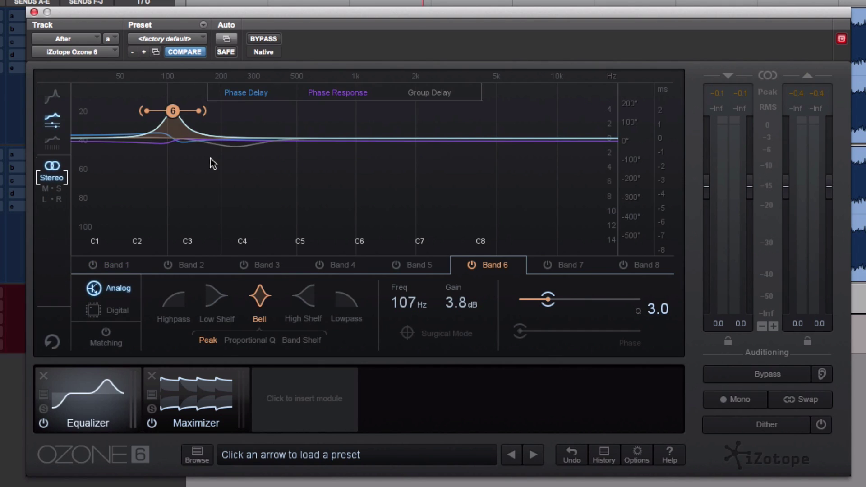
{"action": "left_click_drag", "start_coordinate": [172, 110], "coordinate": [373, 117]}
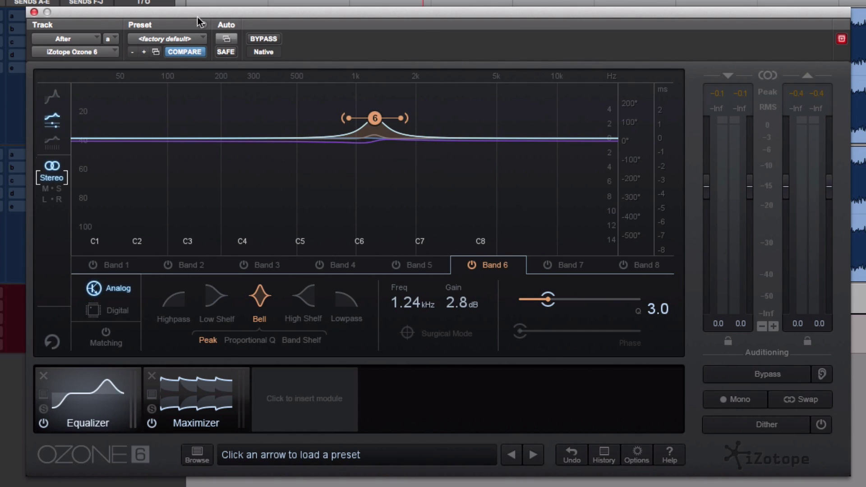
{"action": "left_click", "coordinate": [1, 14]}
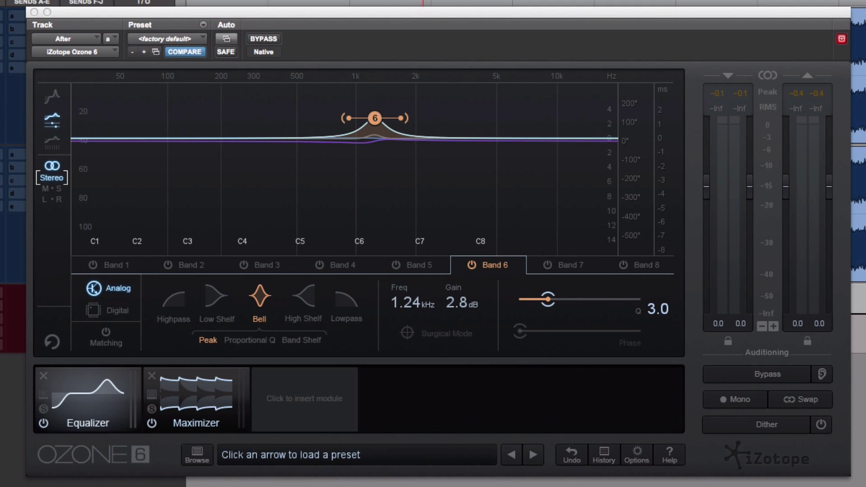
View the Maximizer module's controls and return to the Equalizer
{"action": "left_click", "coordinate": [198, 391]}
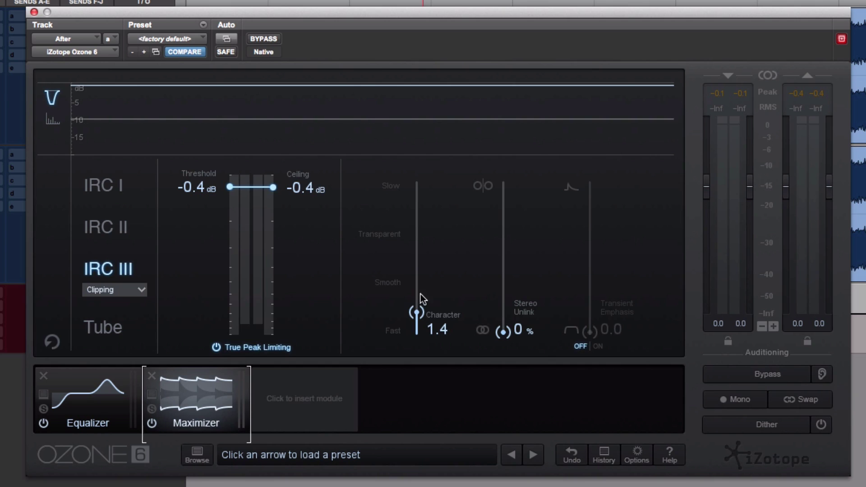
{"action": "left_click", "coordinate": [90, 395]}
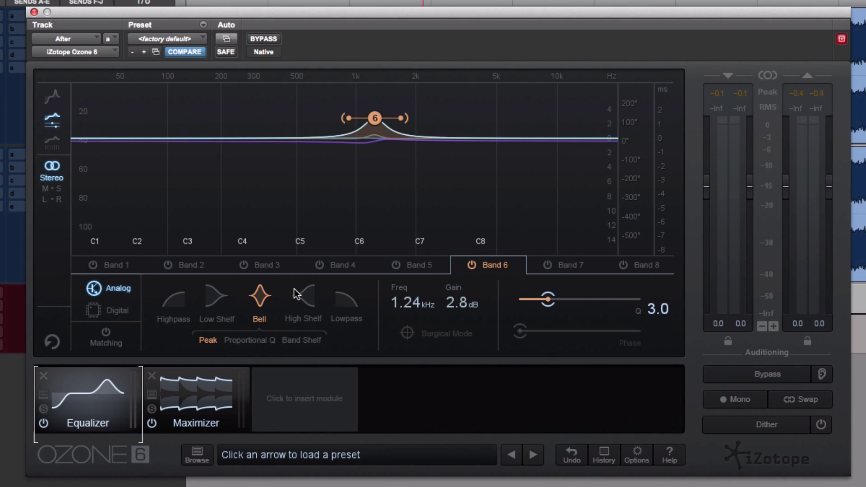